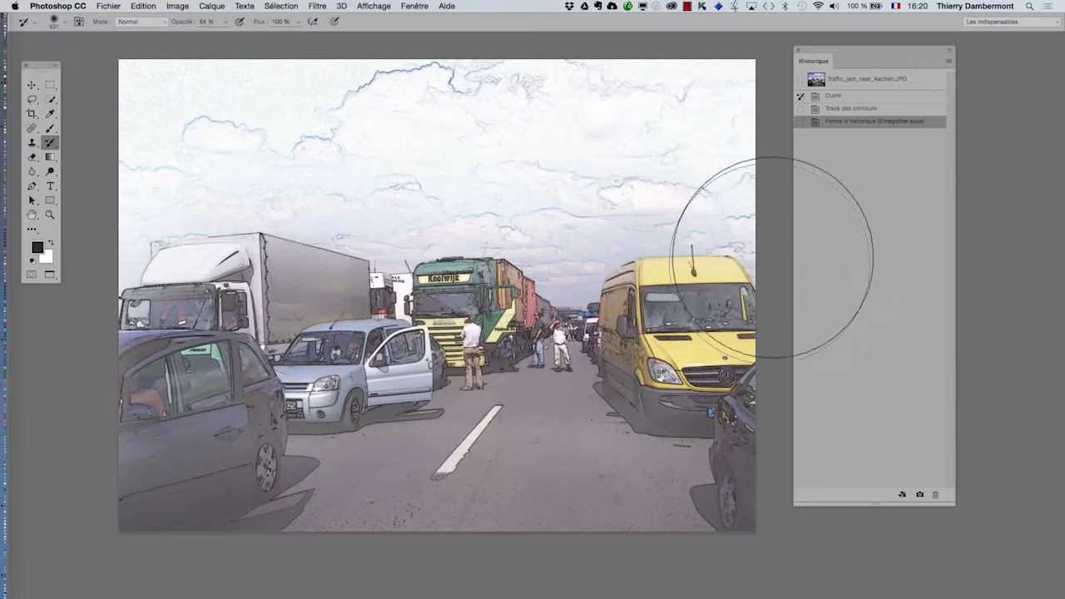
# Step: Start a Levels adjustment on the traffic photo and set the RGB midtone input to 0.37
pyautogui.click(32, 85)
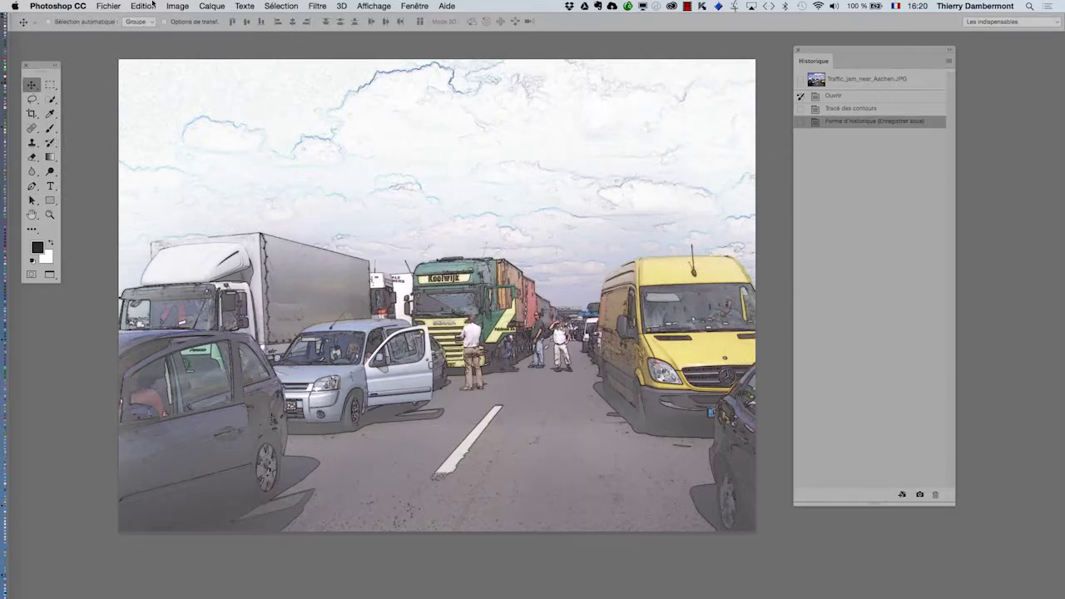
pyautogui.click(177, 6)
pyautogui.moveTo(191, 37)
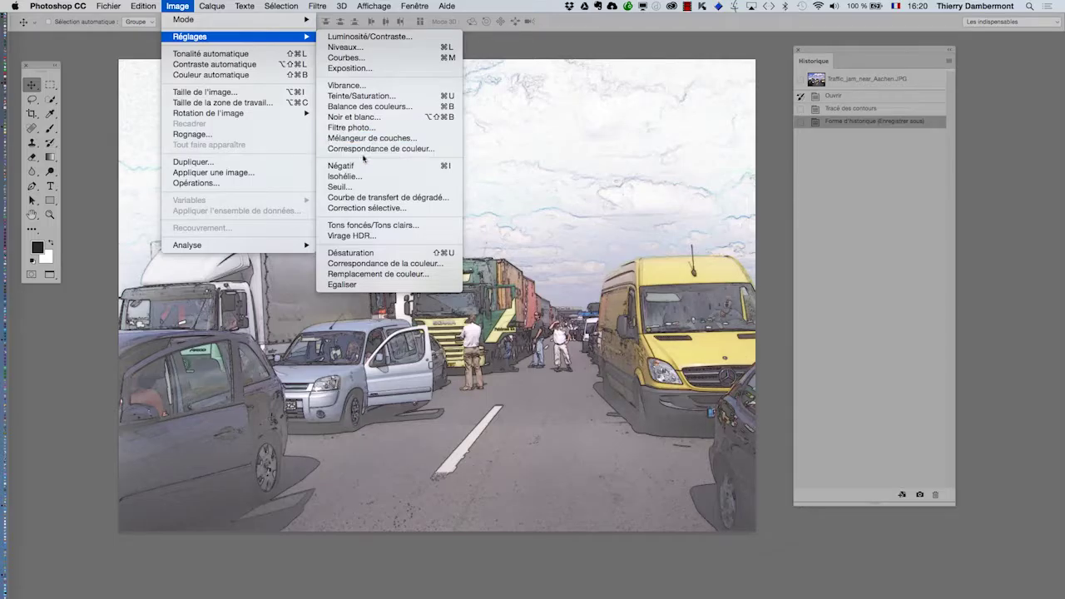
pyautogui.click(360, 49)
pyautogui.moveTo(477, 184); pyautogui.dragTo(777, 190)
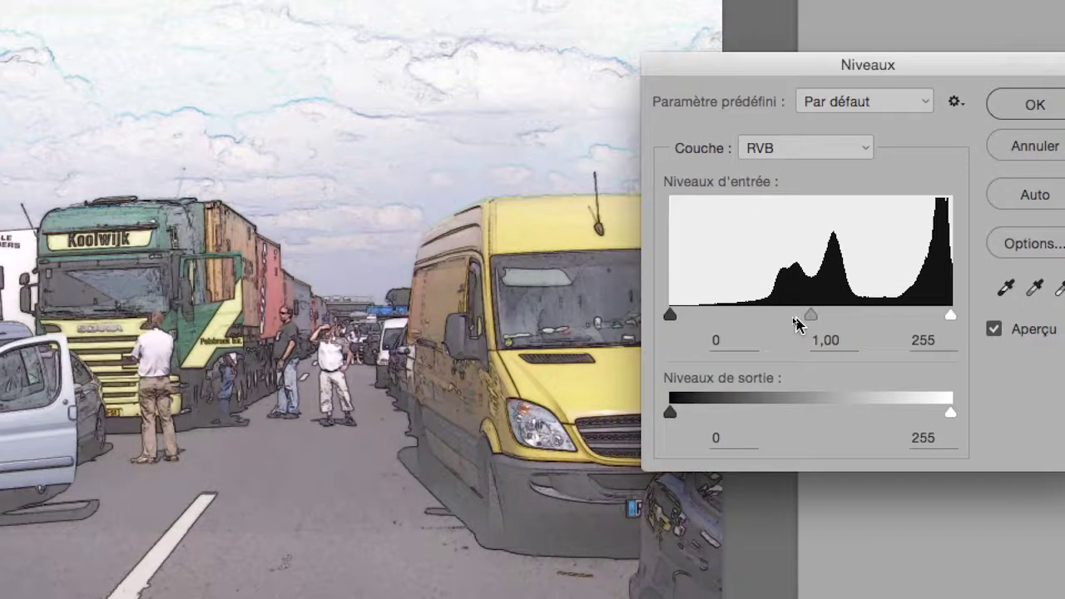
pyautogui.moveTo(793, 313); pyautogui.dragTo(866, 322)
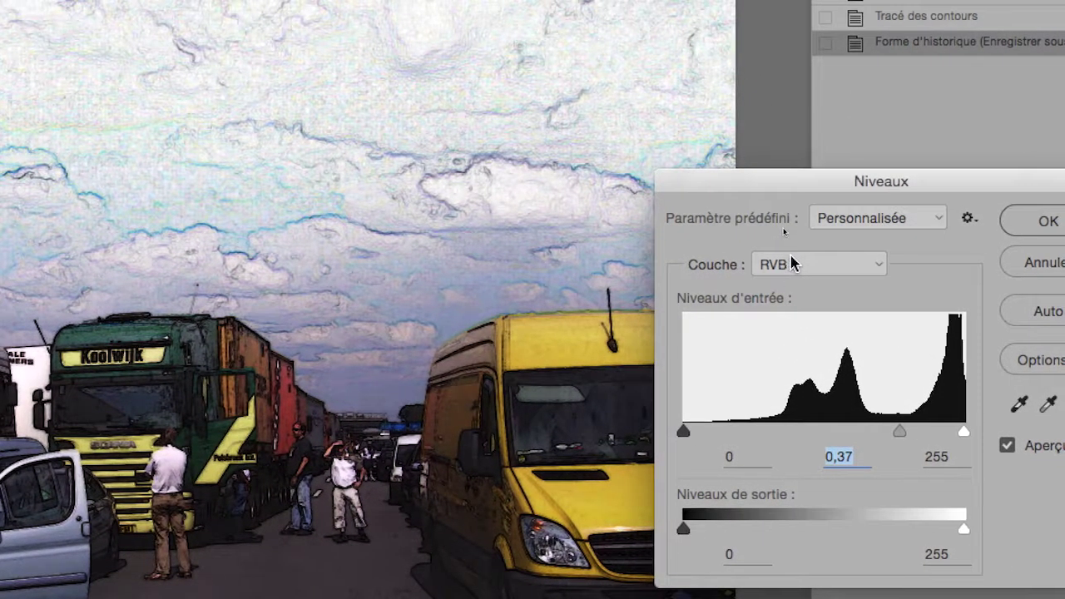
# Step: Darken the midtones of the red channel in the Levels adjustment
pyautogui.click(724, 150)
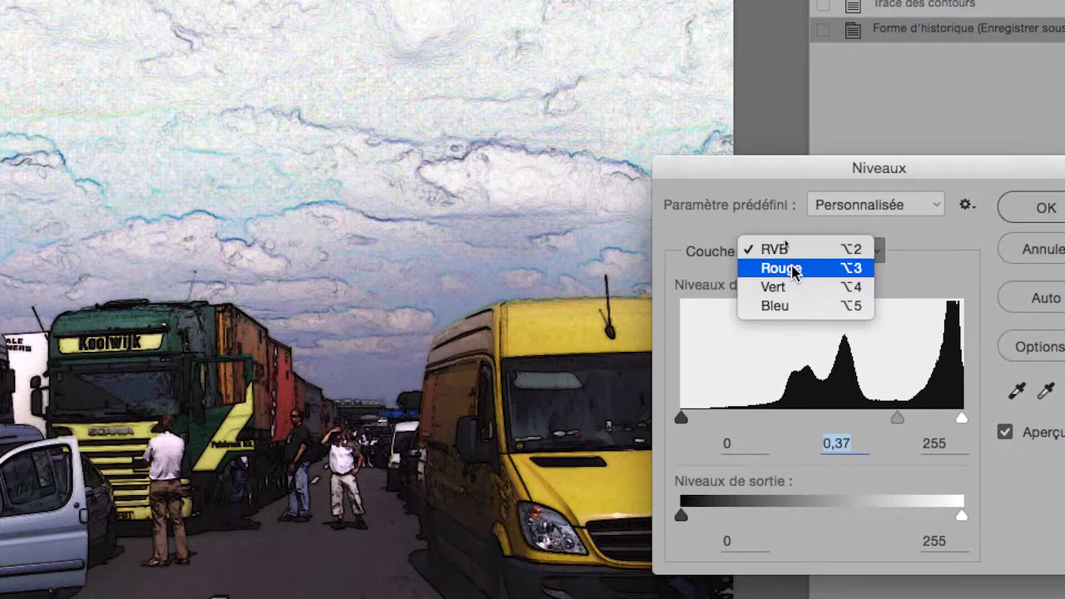
pyautogui.click(794, 271)
pyautogui.moveTo(821, 421); pyautogui.dragTo(849, 422)
pyautogui.moveTo(814, 324); pyautogui.dragTo(860, 322)
# Step: Set the Levels midtone input to 0.58 for the green channel and 0.75 for the blue channel
pyautogui.click(749, 151)
pyautogui.click(793, 268)
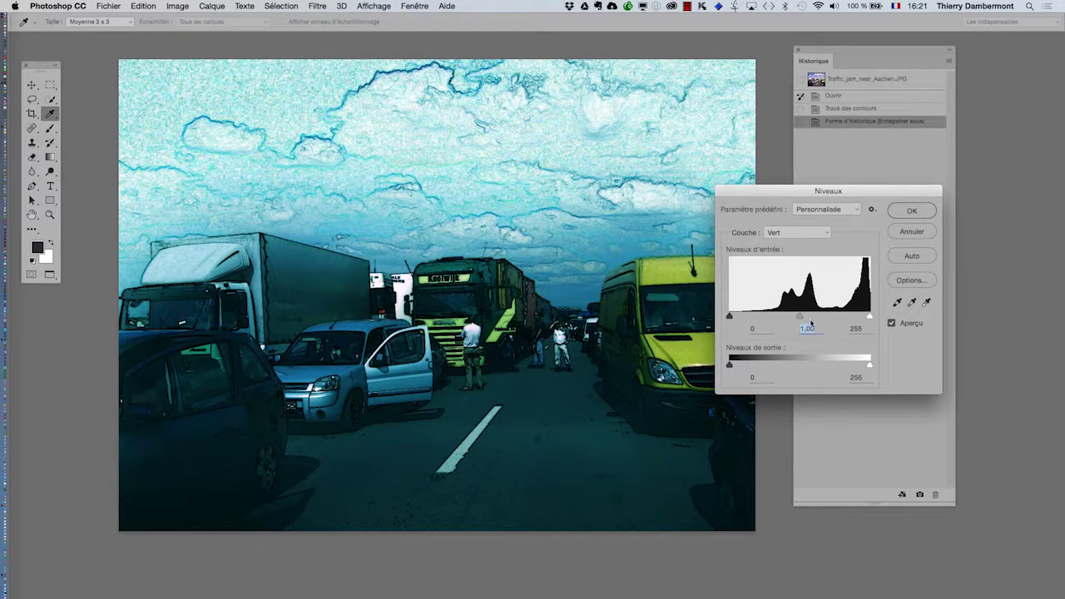
pyautogui.moveTo(802, 317); pyautogui.dragTo(825, 318)
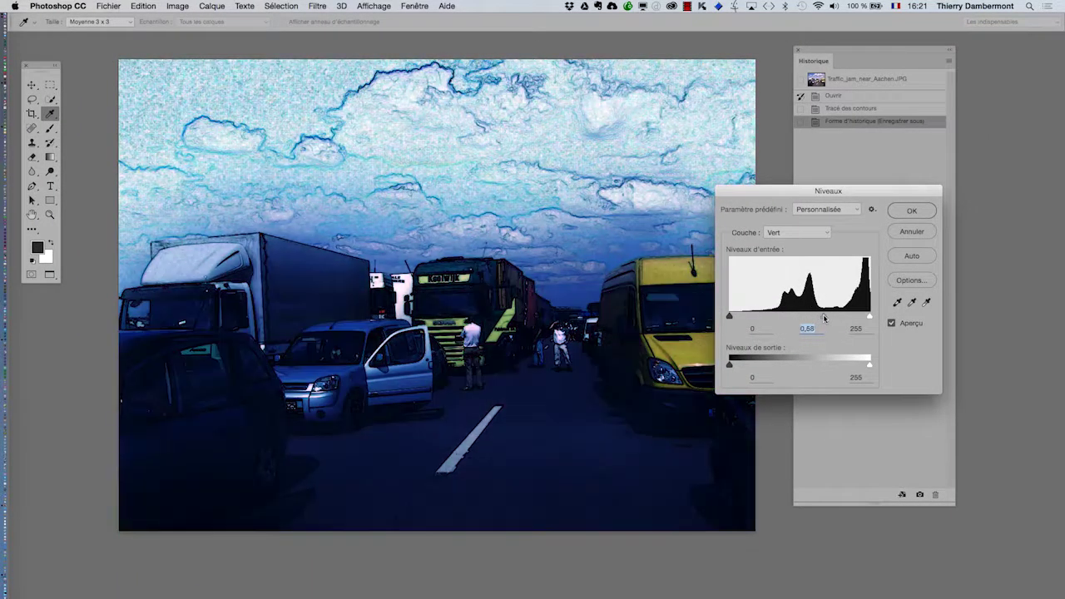
pyautogui.click(786, 236)
pyautogui.click(786, 245)
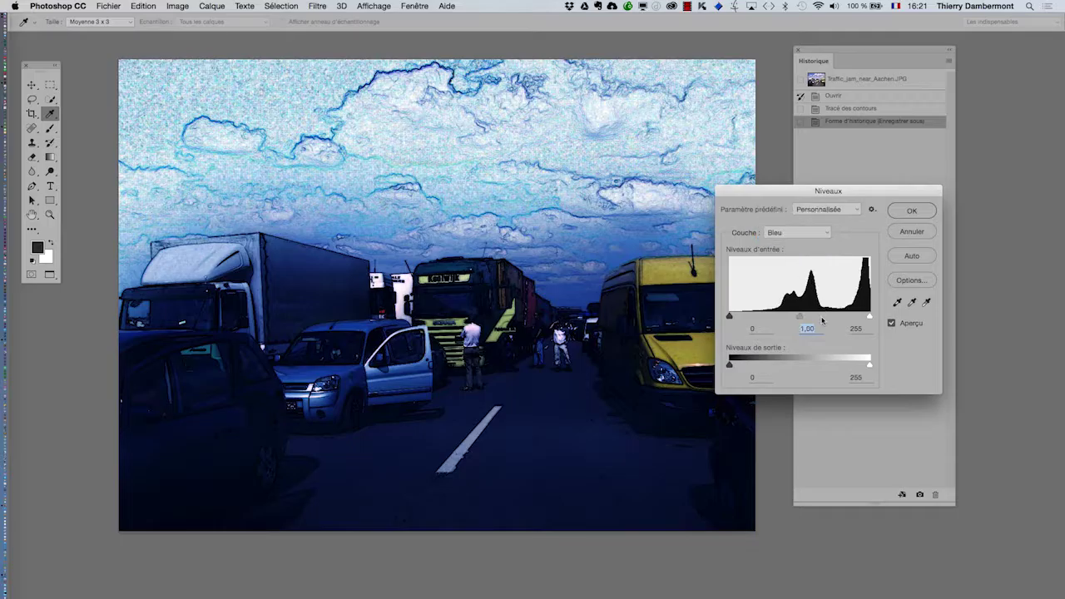
pyautogui.moveTo(800, 317)
pyautogui.mouseDown()
pyautogui.moveTo(842, 317)
pyautogui.moveTo(770, 318)
pyautogui.moveTo(819, 319)
pyautogui.mouseUp()
# Step: Darken the composite RGB midtones slightly more and apply the Levels adjustment
pyautogui.click(783, 234)
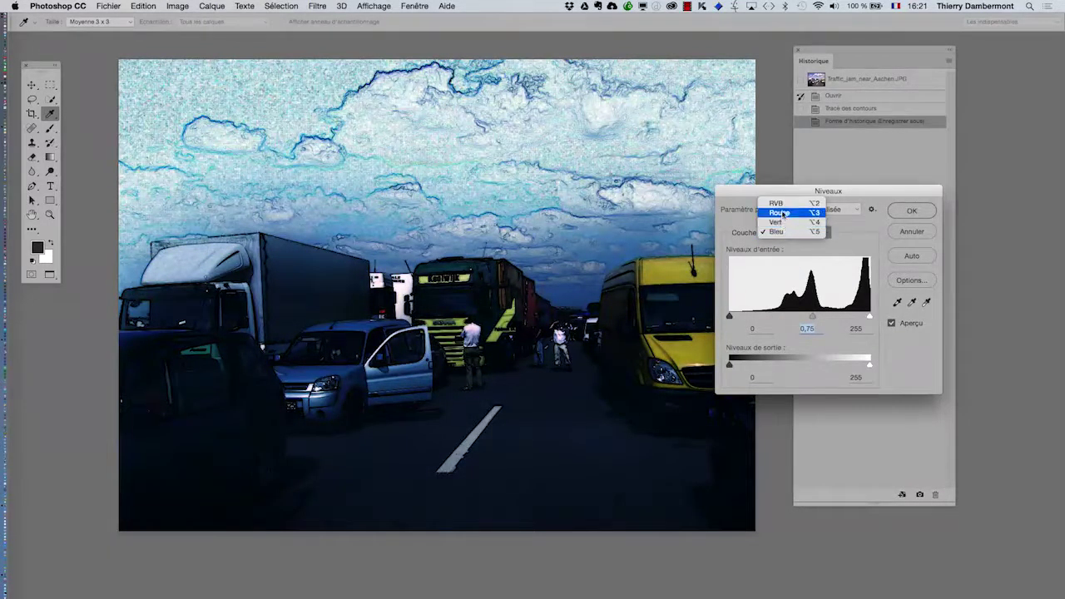
pyautogui.hotkey('alt', '2')
pyautogui.moveTo(834, 320)
pyautogui.mouseDown()
pyautogui.moveTo(848, 319)
pyautogui.moveTo(794, 320)
pyautogui.moveTo(841, 320)
pyautogui.mouseUp()
pyautogui.click(915, 209)
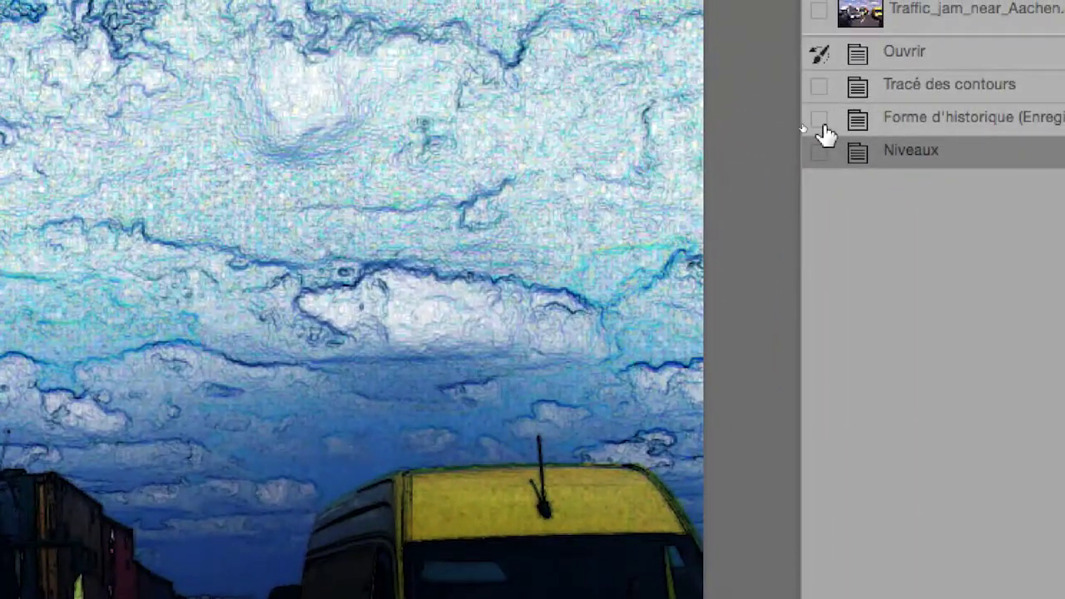
# Step: Set the Forme d'historique (Enregistrer sous) state as the history source and paint the vehicles and road back with the History Brush at 64% opacity
pyautogui.click(822, 109)
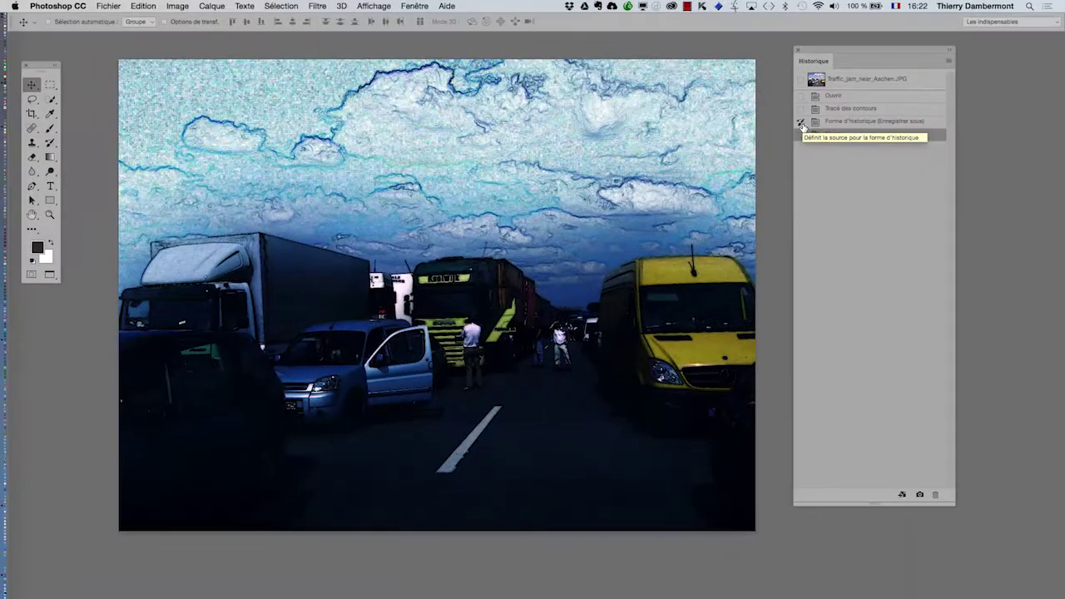
pyautogui.click(50, 142)
pyautogui.moveTo(191, 300)
pyautogui.mouseDown()
pyautogui.moveTo(268, 333)
pyautogui.moveTo(242, 388)
pyautogui.moveTo(312, 373)
pyautogui.moveTo(253, 422)
pyautogui.moveTo(490, 393)
pyautogui.moveTo(658, 441)
pyautogui.moveTo(708, 424)
pyautogui.moveTo(733, 394)
pyautogui.moveTo(724, 404)
pyautogui.moveTo(715, 394)
pyautogui.moveTo(732, 436)
pyautogui.moveTo(371, 556)
pyautogui.moveTo(72, 556)
pyautogui.mouseUp()
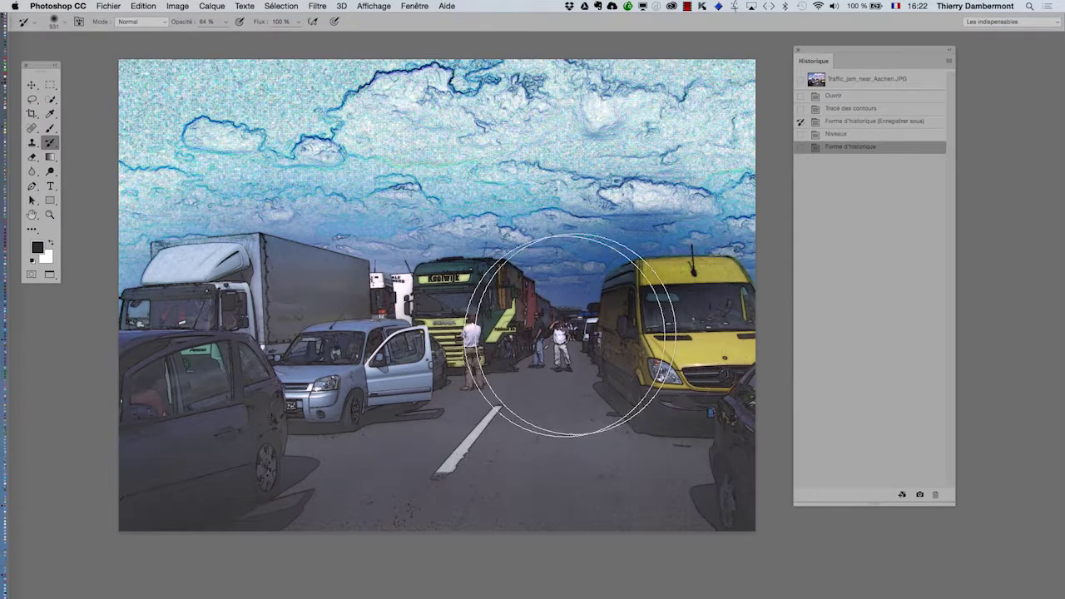
# Step: Paint over the people and road between the trucks and the yellow van with a smaller History Brush, undoing unwanted strokes
pyautogui.moveTo(509, 392)
pyautogui.mouseDown()
pyautogui.moveTo(444, 398)
pyautogui.moveTo(499, 297)
pyautogui.moveTo(562, 412)
pyautogui.mouseUp()
pyautogui.hotkey('ctrl', 'z')
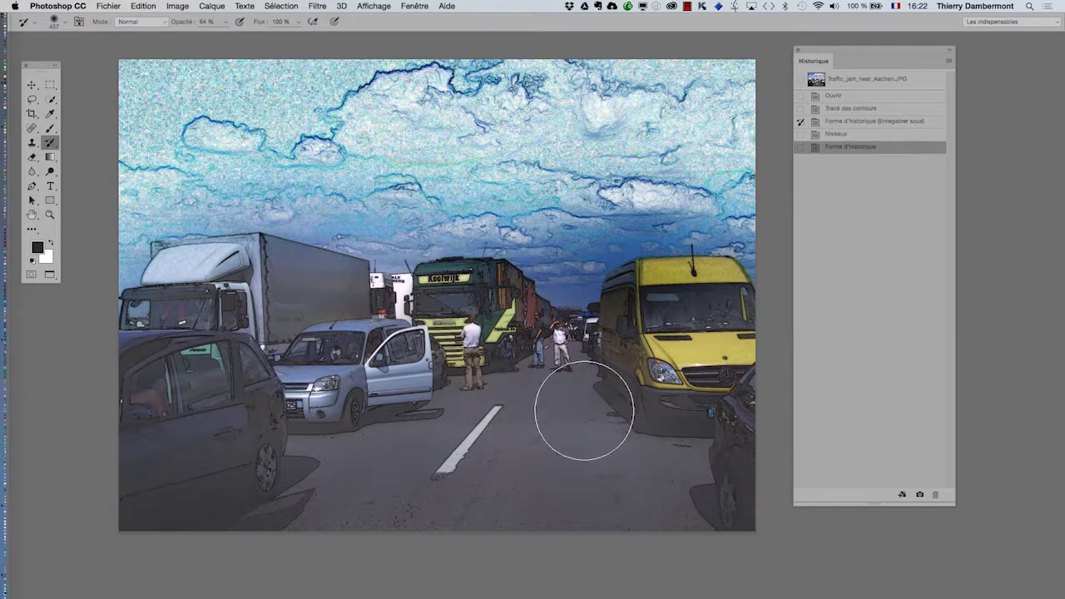
pyautogui.moveTo(540, 333)
pyautogui.mouseDown()
pyautogui.moveTo(475, 352)
pyautogui.moveTo(554, 457)
pyautogui.mouseUp()
pyautogui.hotkey('ctrl', 'z')
pyautogui.moveTo(470, 320); pyautogui.dragTo(571, 369)
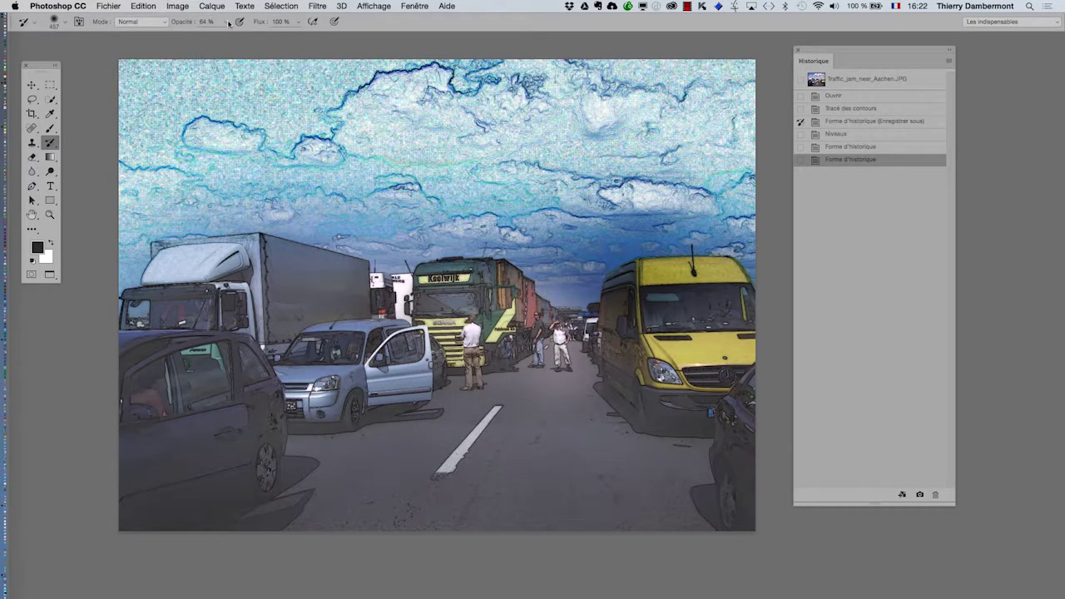
# Step: Set the History Brush to 100% opacity and paint over the vehicles and road with a larger brush
pyautogui.click(370, 331)
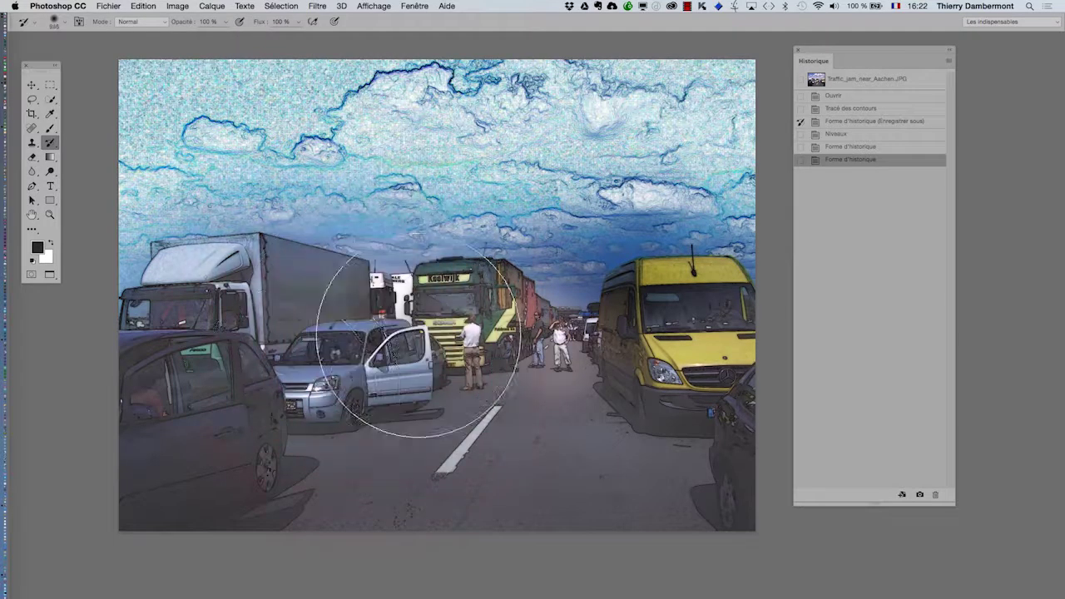
pyautogui.moveTo(653, 449)
pyautogui.mouseDown()
pyautogui.moveTo(725, 385)
pyautogui.moveTo(742, 452)
pyautogui.moveTo(716, 499)
pyautogui.mouseUp()
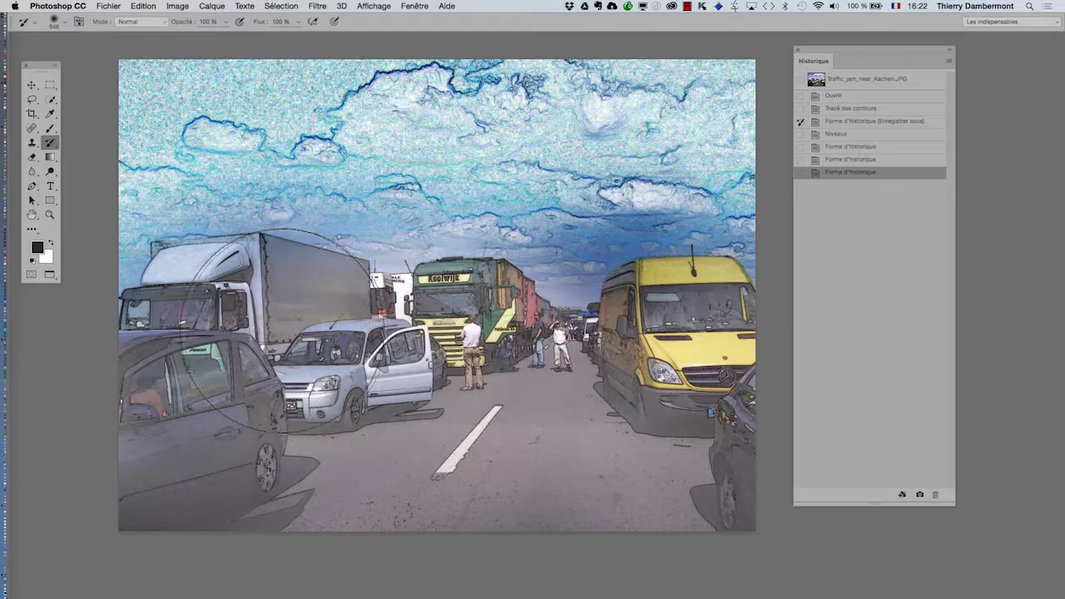
pyautogui.moveTo(724, 499)
pyautogui.mouseDown()
pyautogui.moveTo(767, 533)
pyautogui.moveTo(786, 516)
pyautogui.mouseUp()
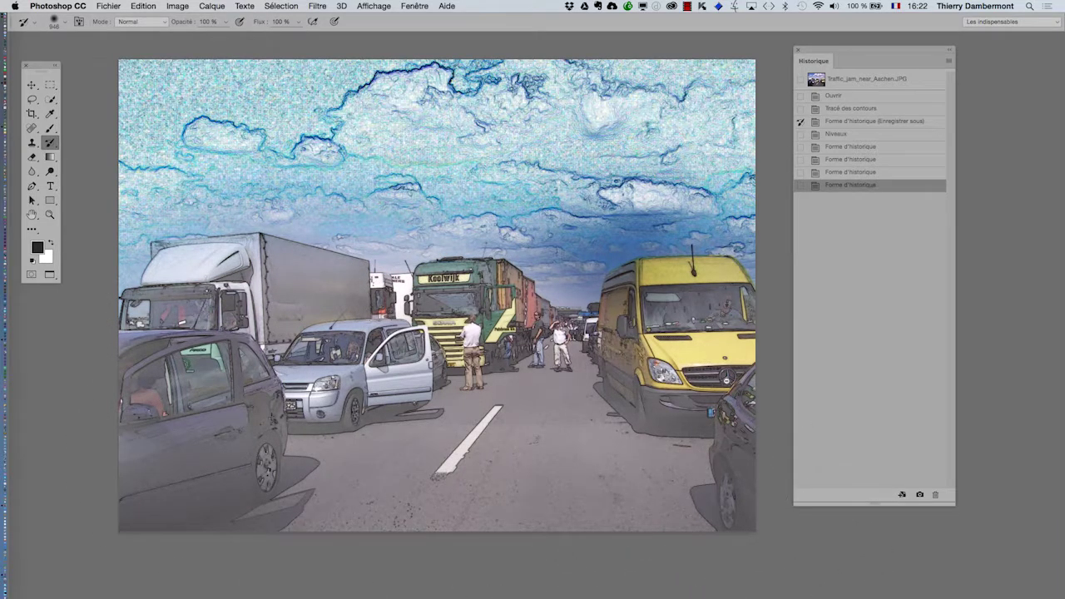
# Step: Compare the image at the Niveaux state and the successive History Brush states
pyautogui.click(857, 160)
pyautogui.click(857, 184)
pyautogui.click(853, 147)
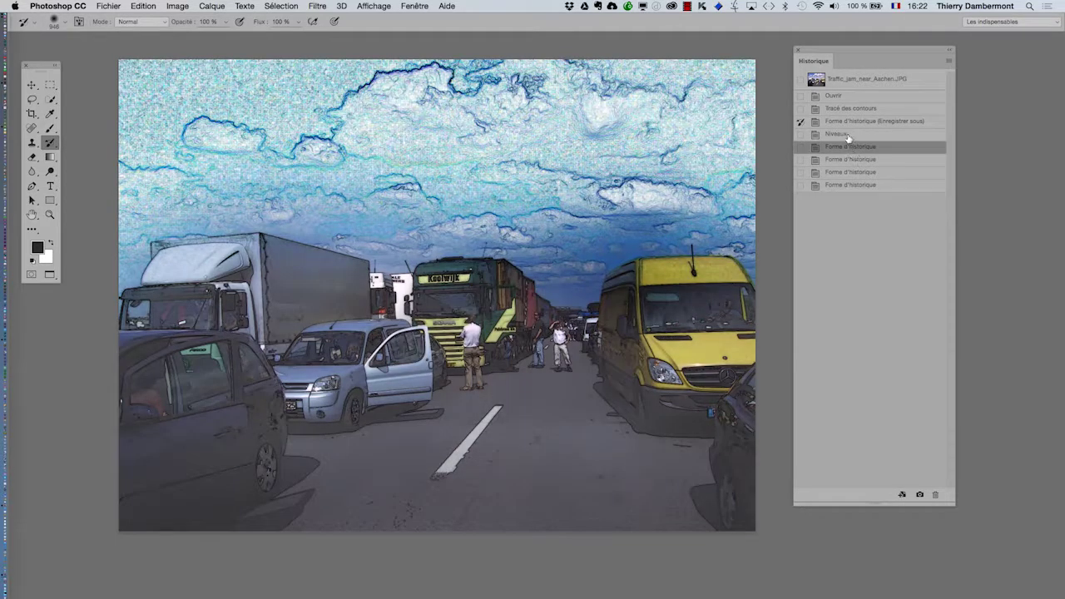
pyautogui.click(847, 134)
pyautogui.click(849, 149)
pyautogui.click(850, 159)
# Step: Return to the first History Brush state after Niveaux and apply a Gaussian Blur with a 26.1-pixel radius
pyautogui.click(849, 149)
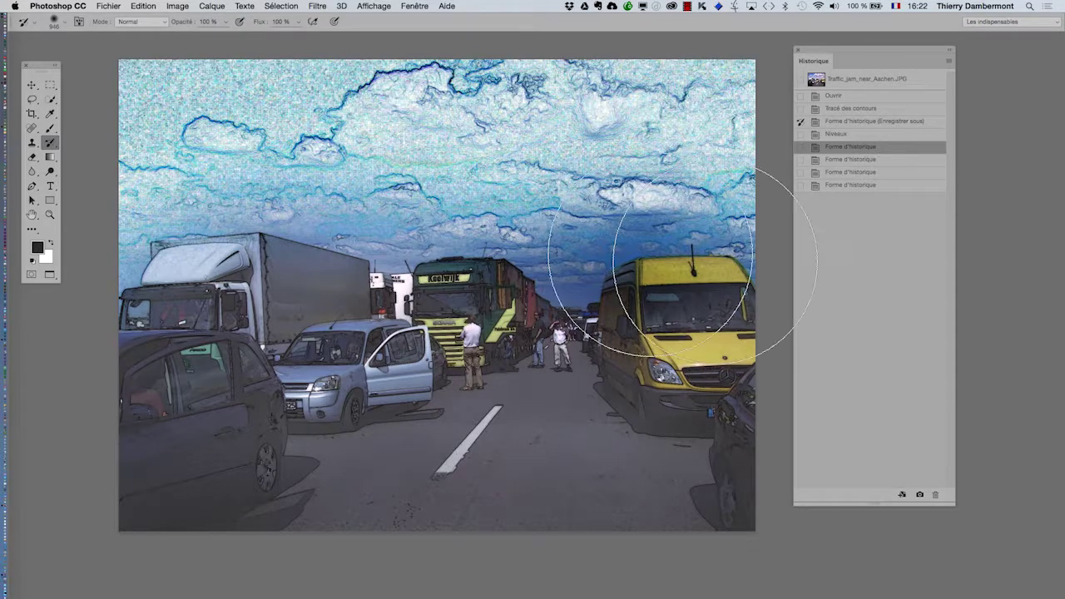
pyautogui.click(317, 6)
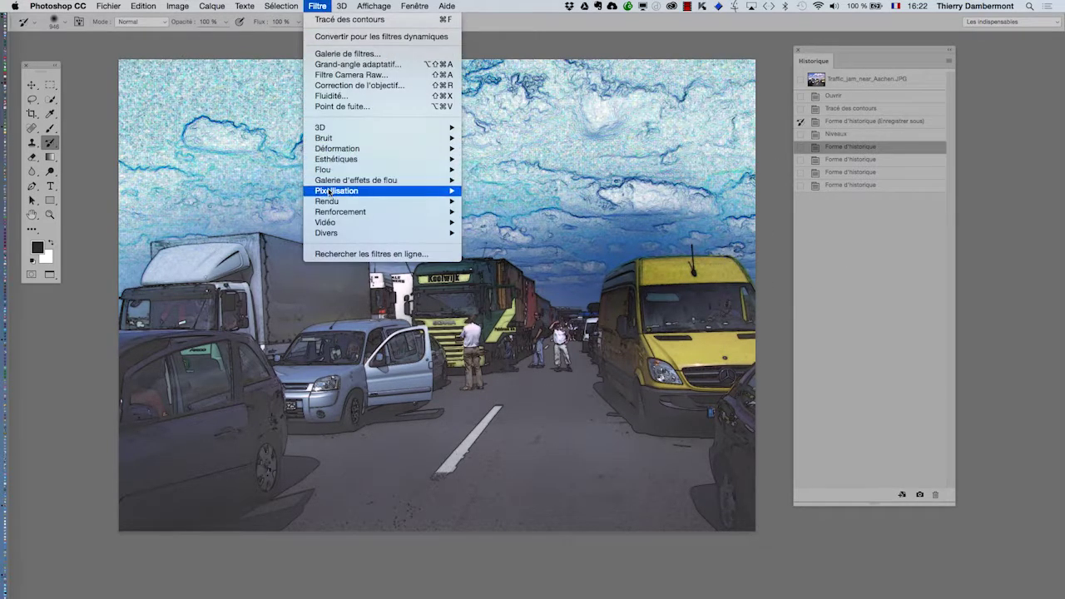
pyautogui.moveTo(333, 170)
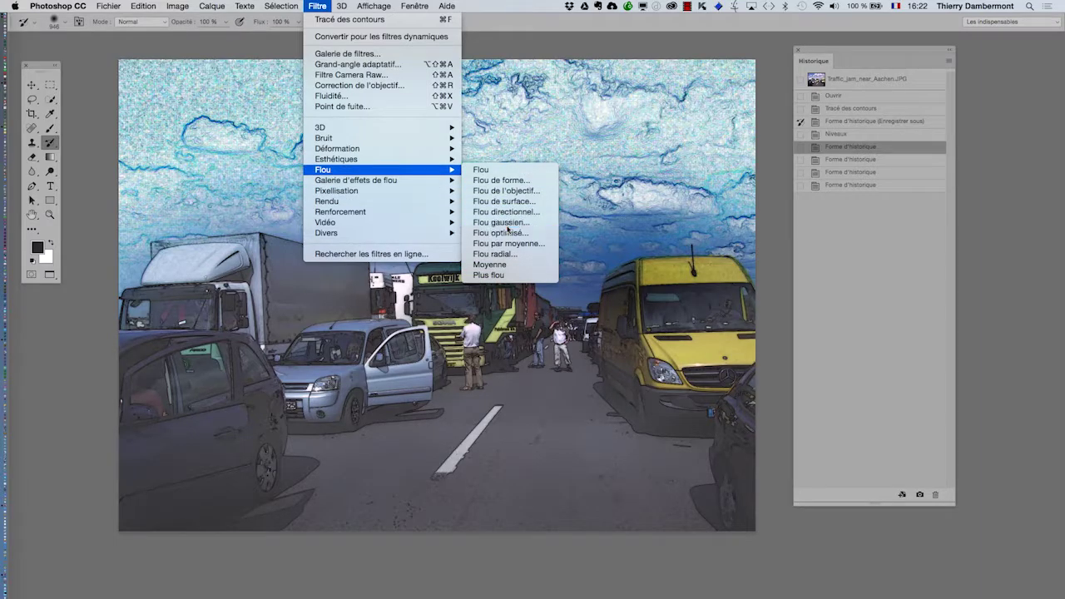
pyautogui.click(500, 222)
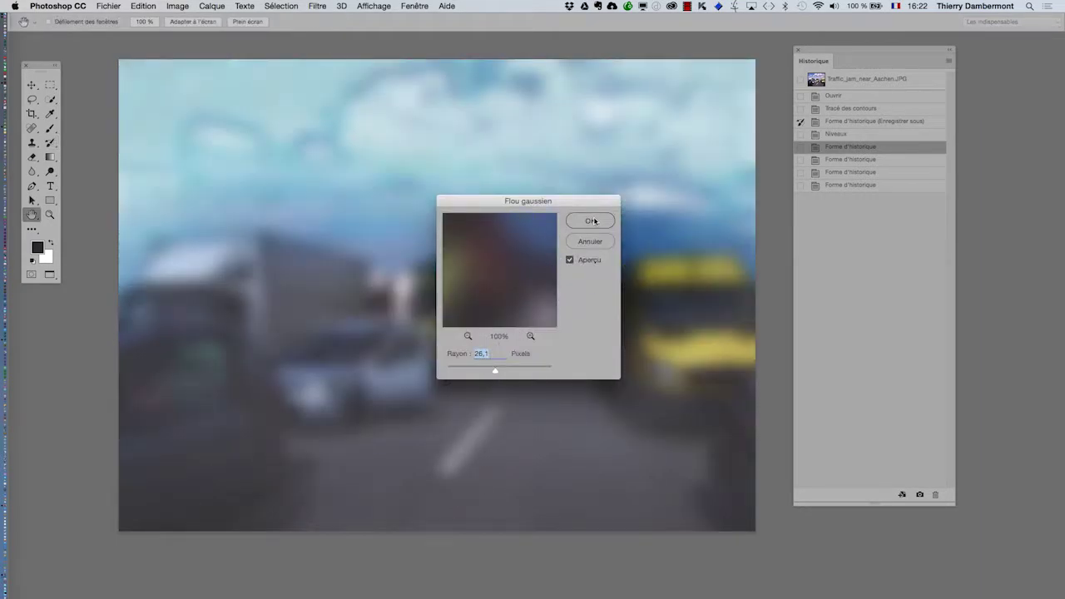
pyautogui.click(591, 221)
# Step: Set the last History Brush state before the blur as the source and paint the vehicles and road back to sharp
pyautogui.press('y')
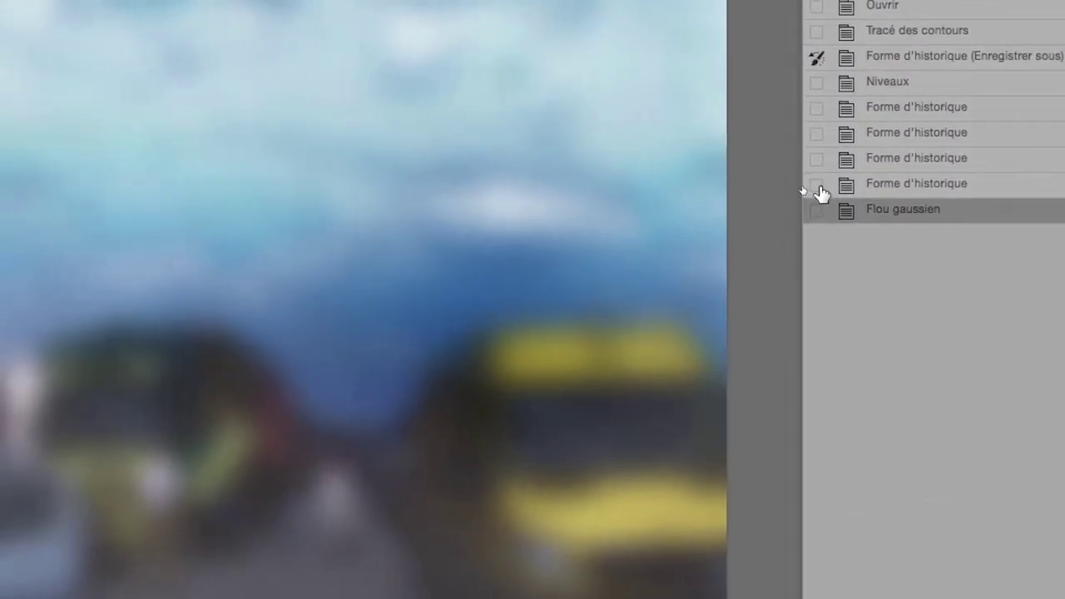
pyautogui.click(817, 185)
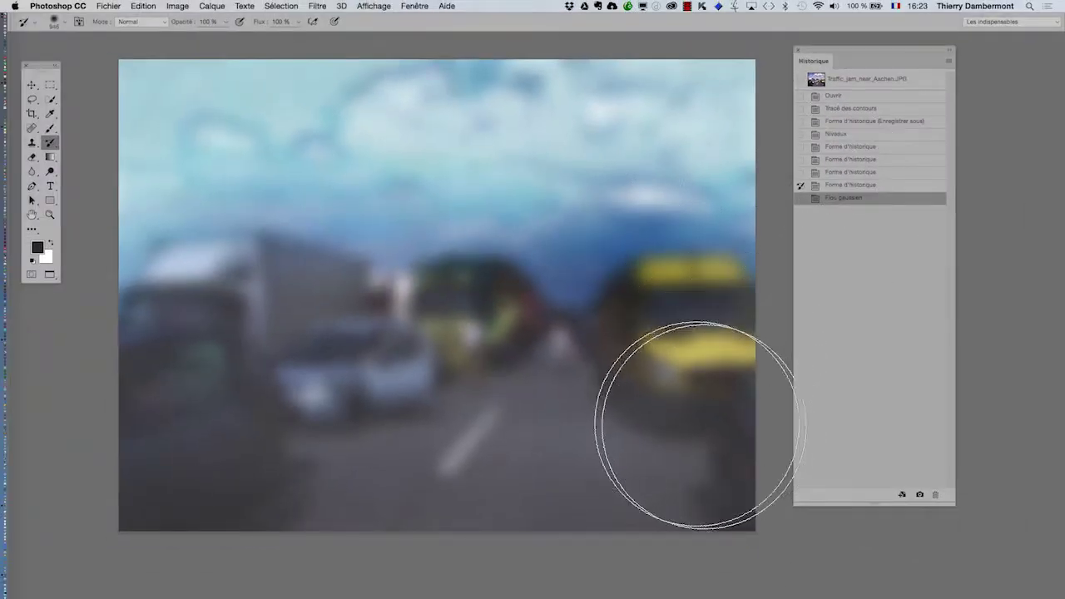
pyautogui.moveTo(542, 598)
pyautogui.mouseDown()
pyautogui.moveTo(519, 495)
pyautogui.moveTo(173, 562)
pyautogui.mouseUp()
pyautogui.moveTo(492, 386)
pyautogui.mouseDown()
pyautogui.moveTo(399, 369)
pyautogui.moveTo(247, 385)
pyautogui.moveTo(187, 423)
pyautogui.moveTo(171, 385)
pyautogui.moveTo(194, 488)
pyautogui.mouseUp()
pyautogui.moveTo(700, 507)
pyautogui.mouseDown()
pyautogui.moveTo(693, 357)
pyautogui.moveTo(463, 380)
pyautogui.moveTo(280, 488)
pyautogui.mouseUp()
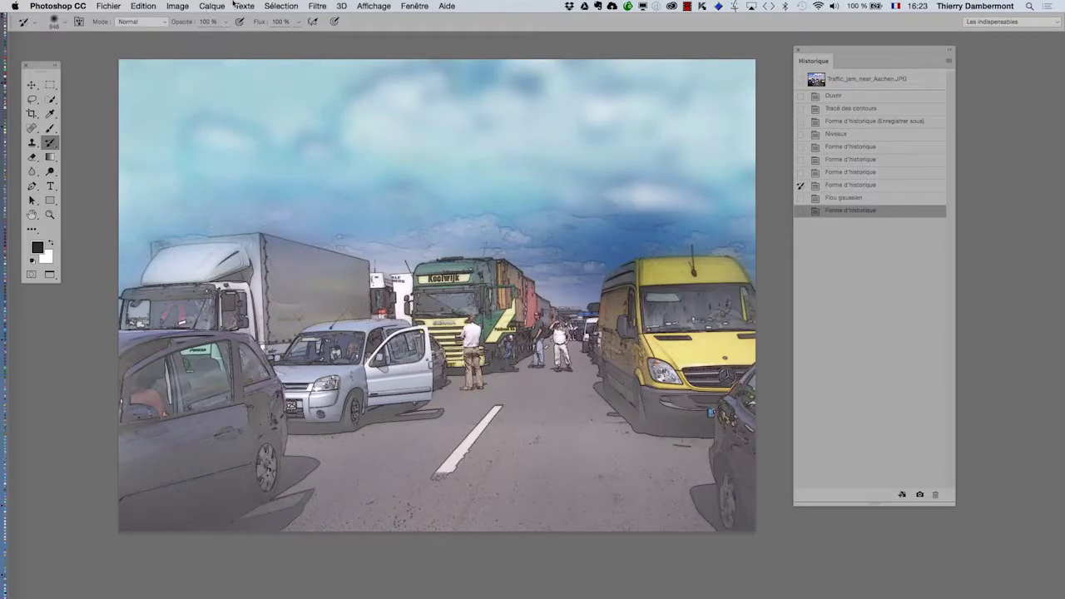
pyautogui.click(174, 6)
pyautogui.moveTo(183, 39)
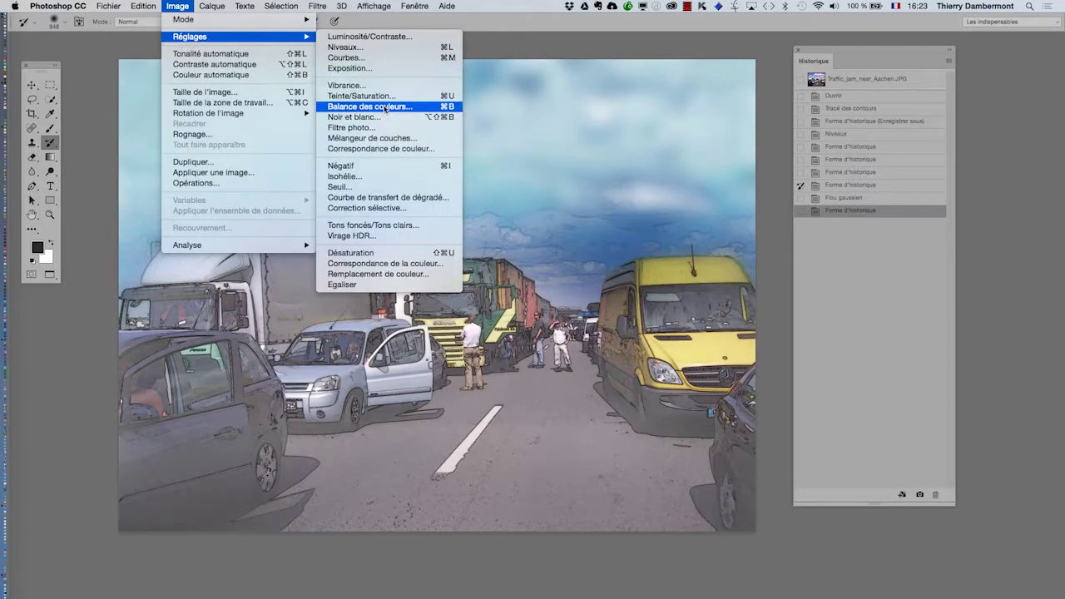
pyautogui.click(366, 96)
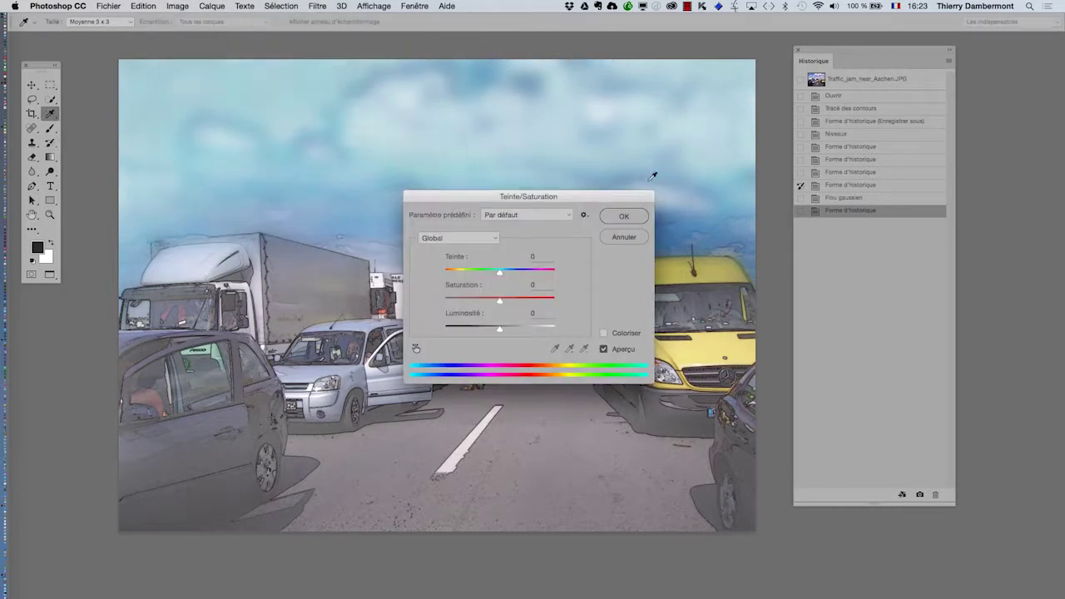
pyautogui.click(623, 238)
# Step: Save the image in Photoshop format in the historique folder
pyautogui.click(108, 6)
pyautogui.click(142, 121)
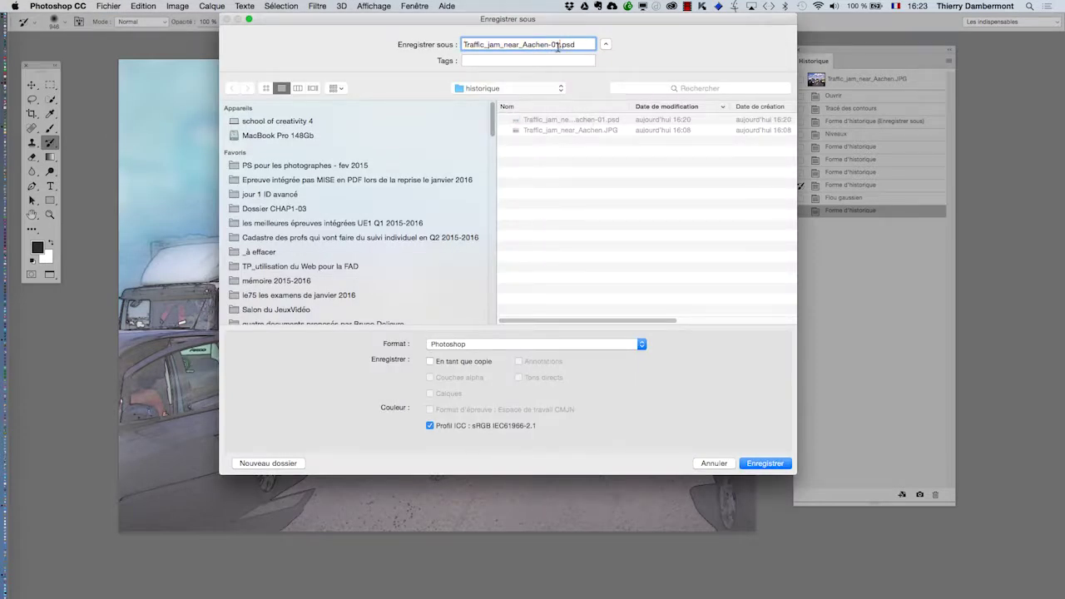
pyautogui.click(764, 463)
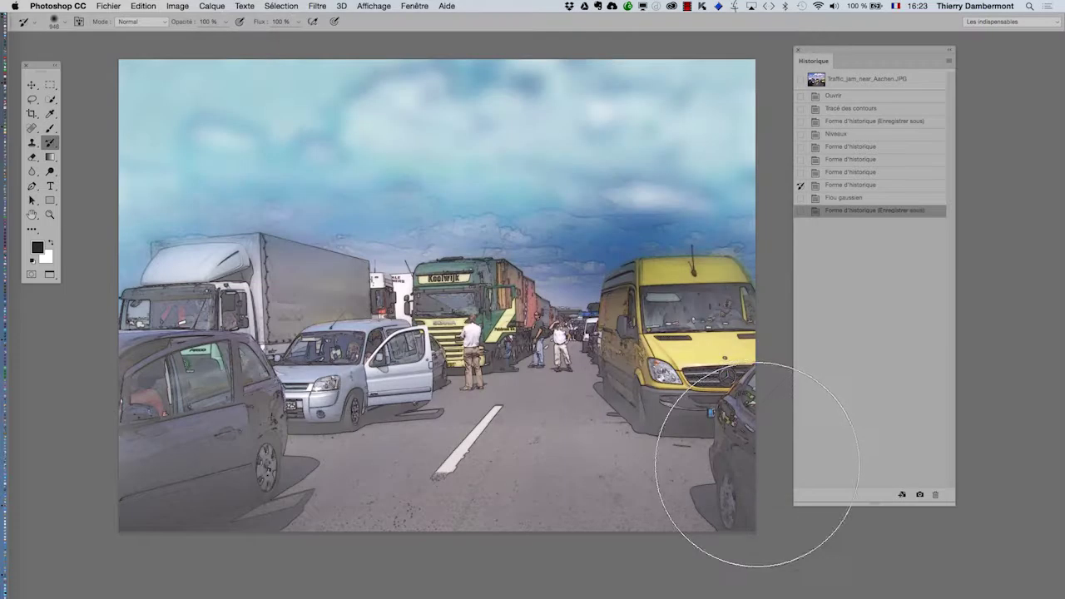
# Step: Colorize the whole image with a Hue/Saturation adjustment using hue 225 and saturation 39
pyautogui.click(178, 6)
pyautogui.moveTo(190, 38)
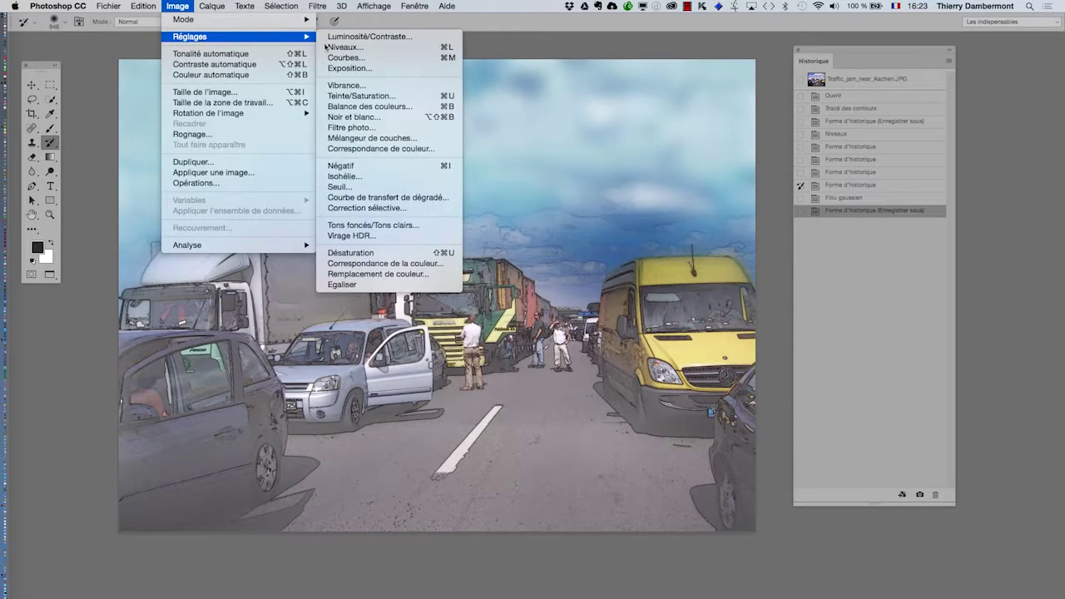
pyautogui.click(386, 96)
pyautogui.moveTo(447, 192); pyautogui.dragTo(717, 241)
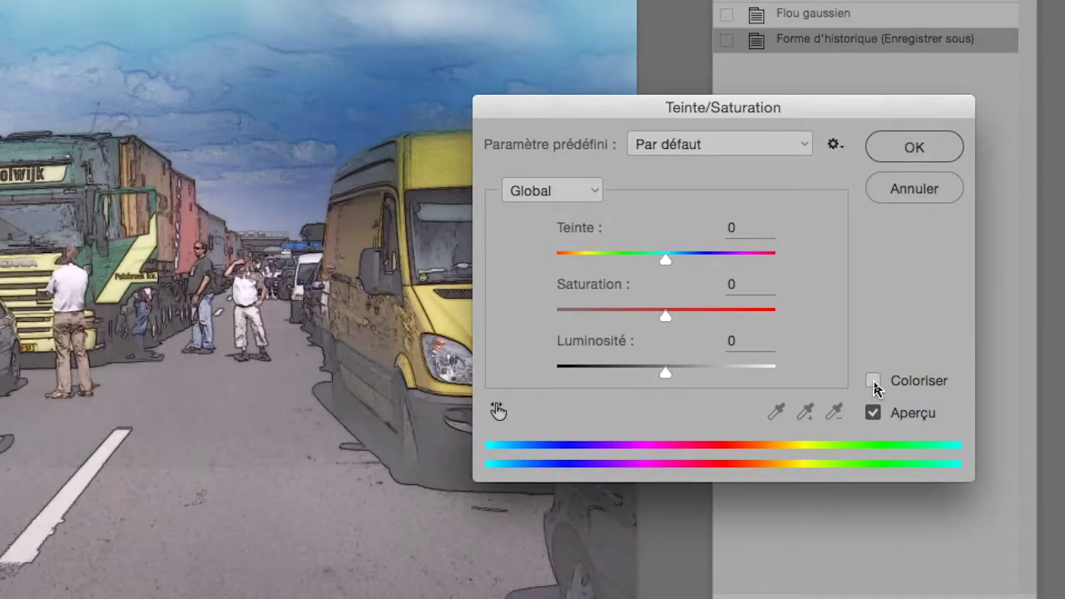
pyautogui.click(873, 385)
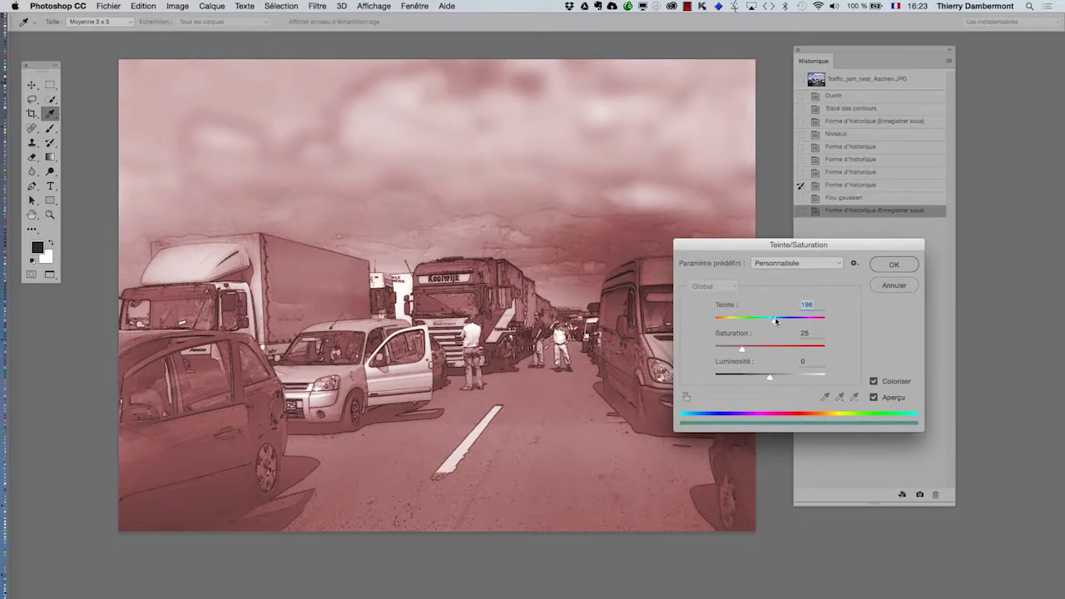
pyautogui.moveTo(775, 321); pyautogui.dragTo(783, 320)
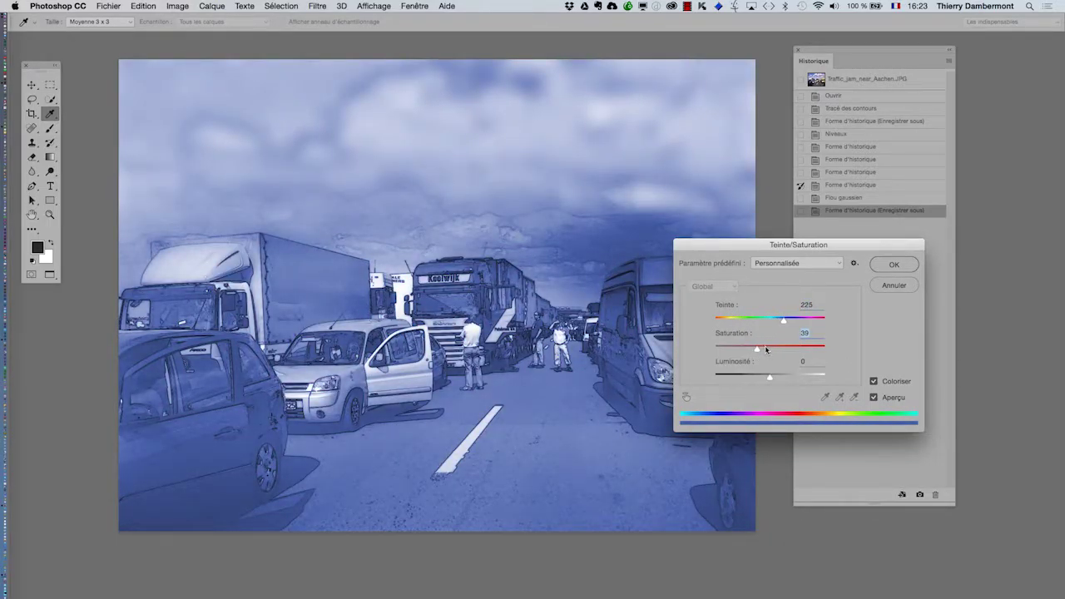
pyautogui.click(880, 264)
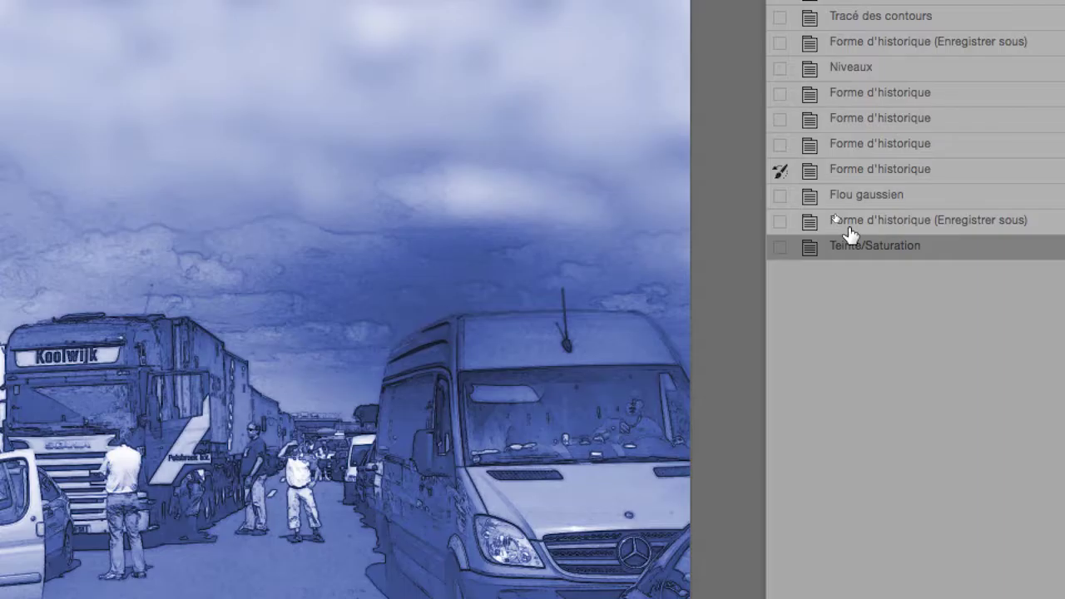
# Step: Return to the state before Teinte/Saturation, set Teinte/Saturation as the history source, and paint the vehicles and road blue
pyautogui.click(850, 221)
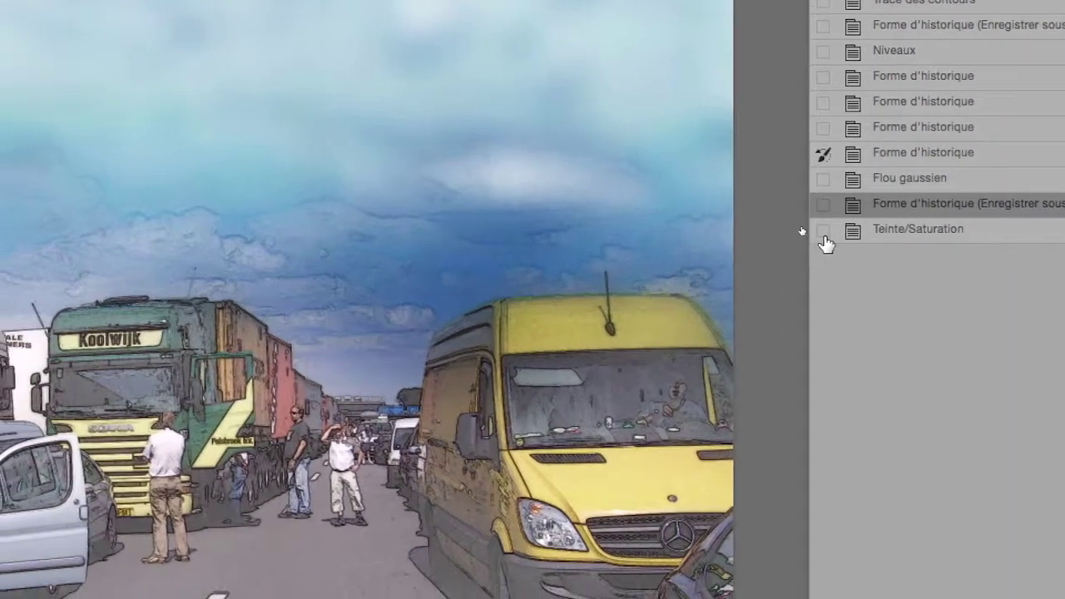
pyautogui.click(824, 231)
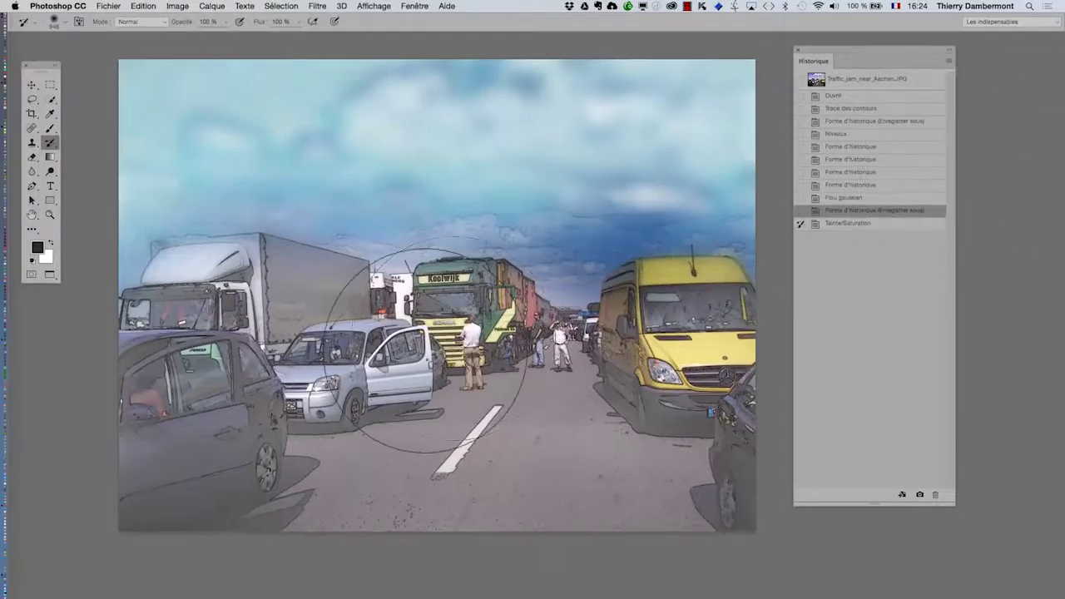
pyautogui.moveTo(424, 348)
pyautogui.mouseDown()
pyautogui.moveTo(121, 419)
pyautogui.moveTo(251, 442)
pyautogui.moveTo(321, 351)
pyautogui.moveTo(441, 444)
pyautogui.moveTo(596, 490)
pyautogui.moveTo(651, 360)
pyautogui.moveTo(654, 488)
pyautogui.mouseUp()
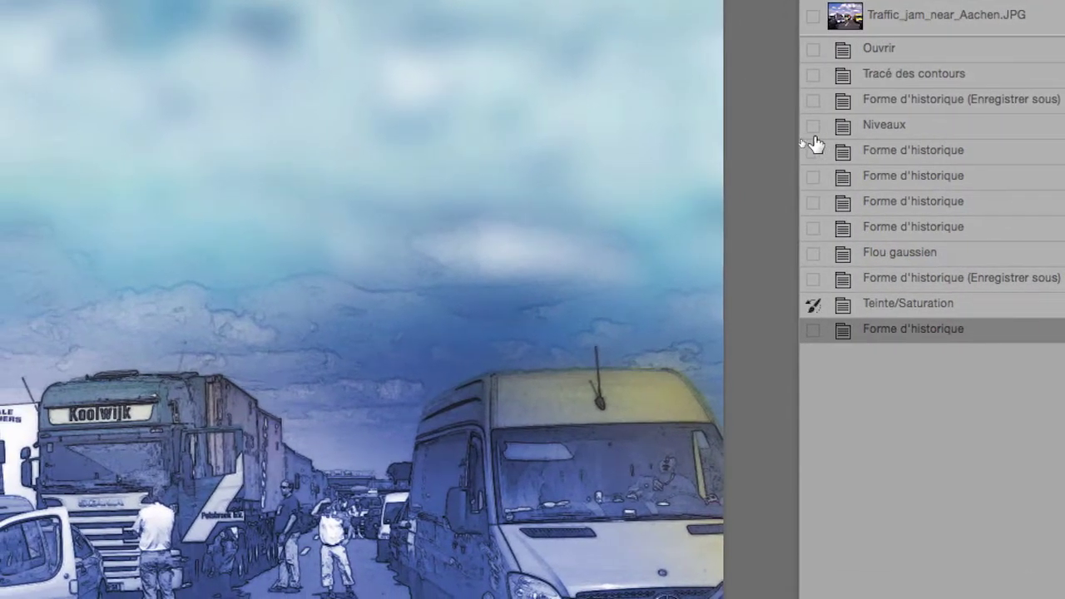
# Step: Paint the vehicles and road from the Niveaux history state, and again with the Ouvrir state as the source
pyautogui.click(800, 134)
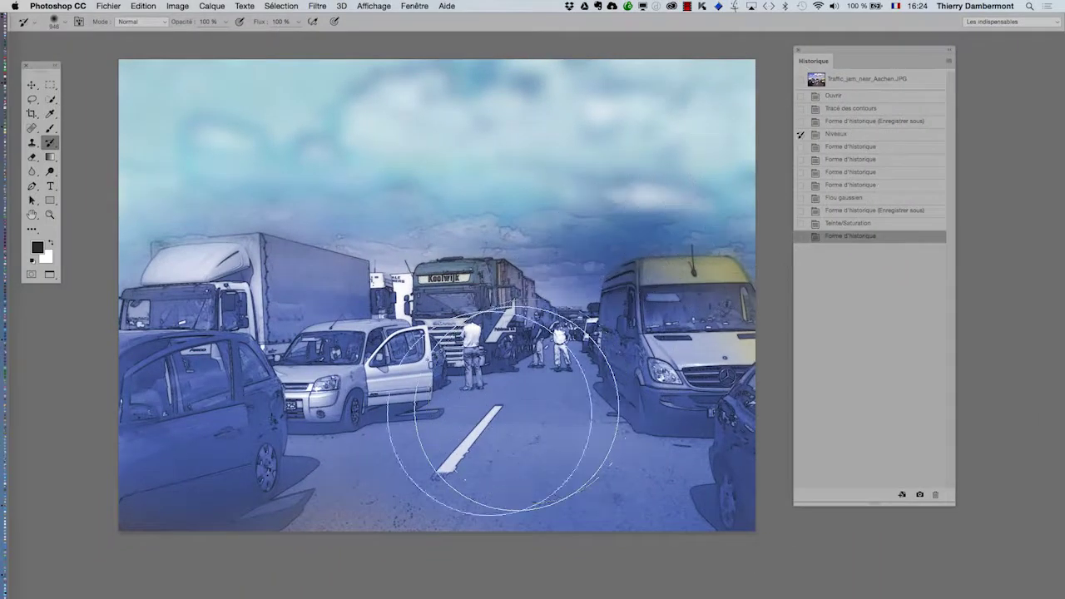
pyautogui.moveTo(475, 440)
pyautogui.mouseDown()
pyautogui.moveTo(112, 399)
pyautogui.moveTo(133, 497)
pyautogui.moveTo(577, 552)
pyautogui.moveTo(642, 495)
pyautogui.moveTo(570, 451)
pyautogui.moveTo(773, 452)
pyautogui.mouseUp()
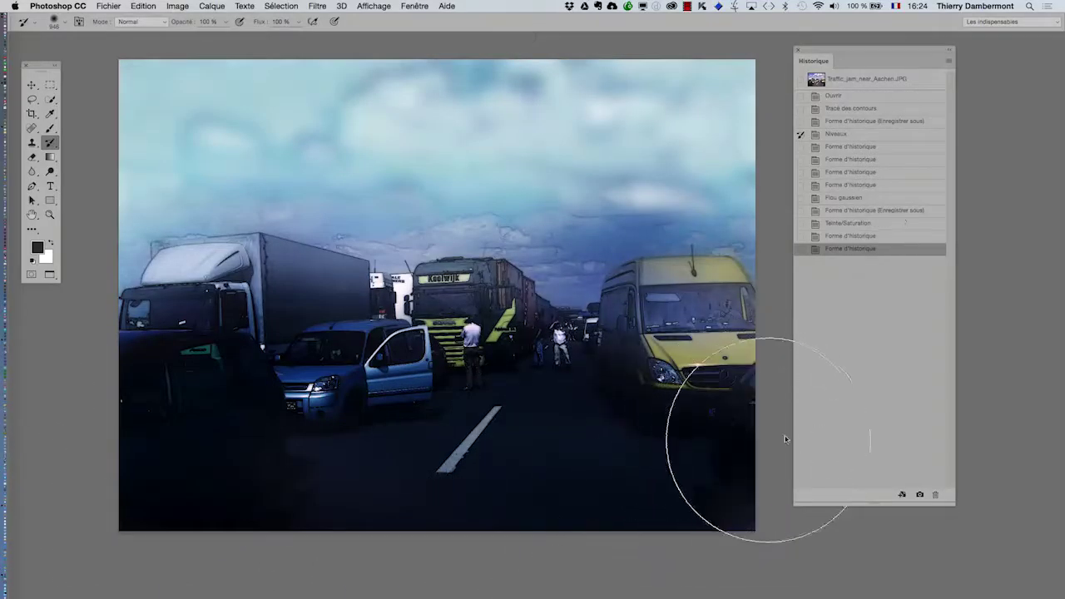
pyautogui.moveTo(740, 357)
pyautogui.mouseDown()
pyautogui.moveTo(690, 457)
pyautogui.moveTo(408, 499)
pyautogui.moveTo(194, 464)
pyautogui.moveTo(249, 499)
pyautogui.mouseUp()
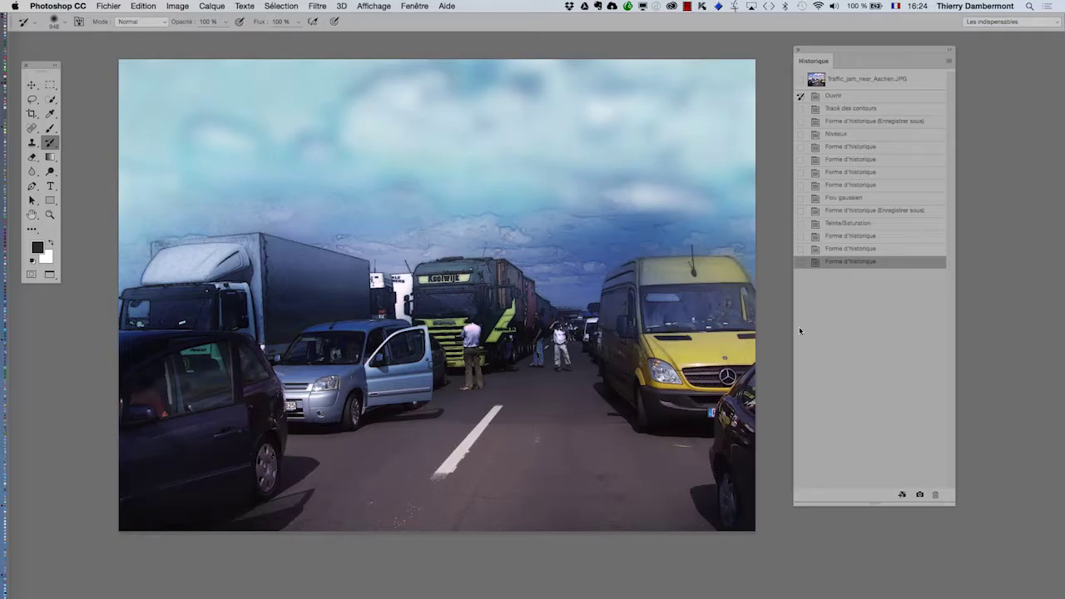
# Step: Try to restore the original sky from the Ouvrir state with large History Brush strokes
pyautogui.scroll(-5, 609, 275)
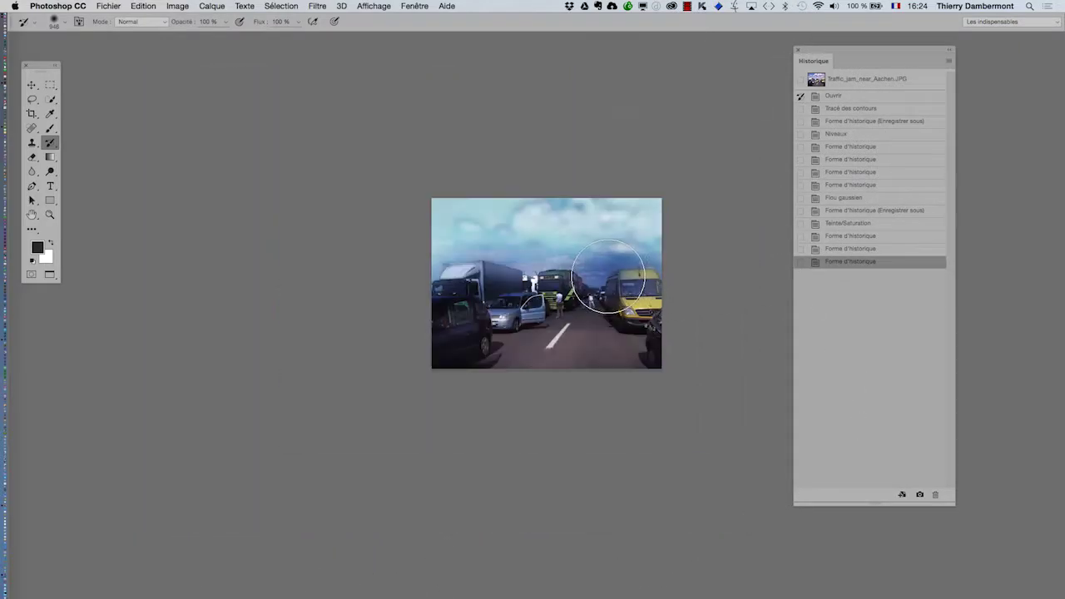
pyautogui.moveTo(679, 208); pyautogui.dragTo(402, 202)
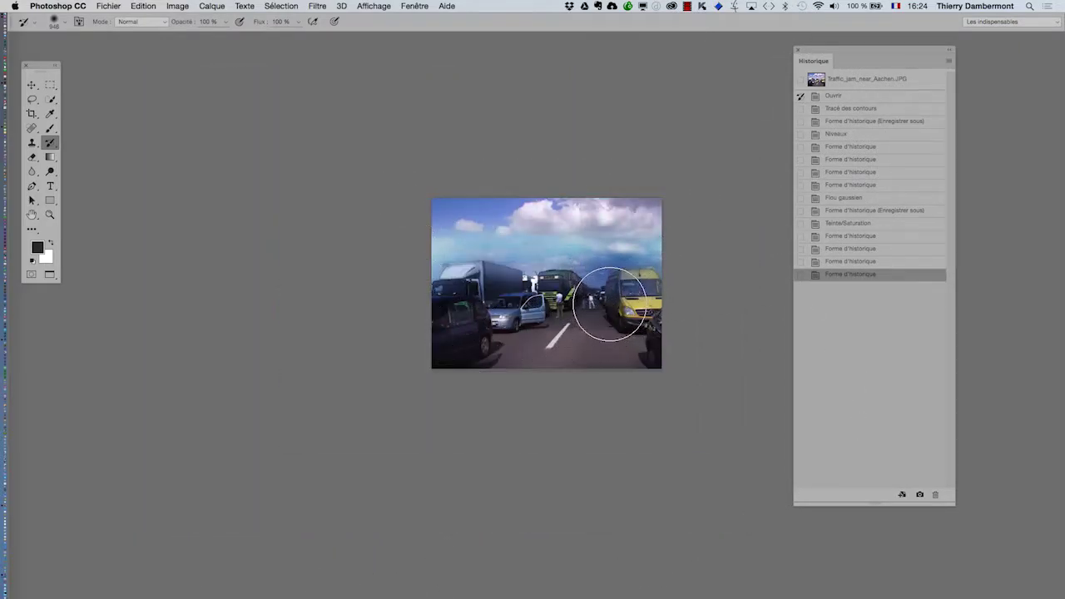
pyautogui.press('super+z')
pyautogui.moveTo(532, 216); pyautogui.dragTo(684, 201)
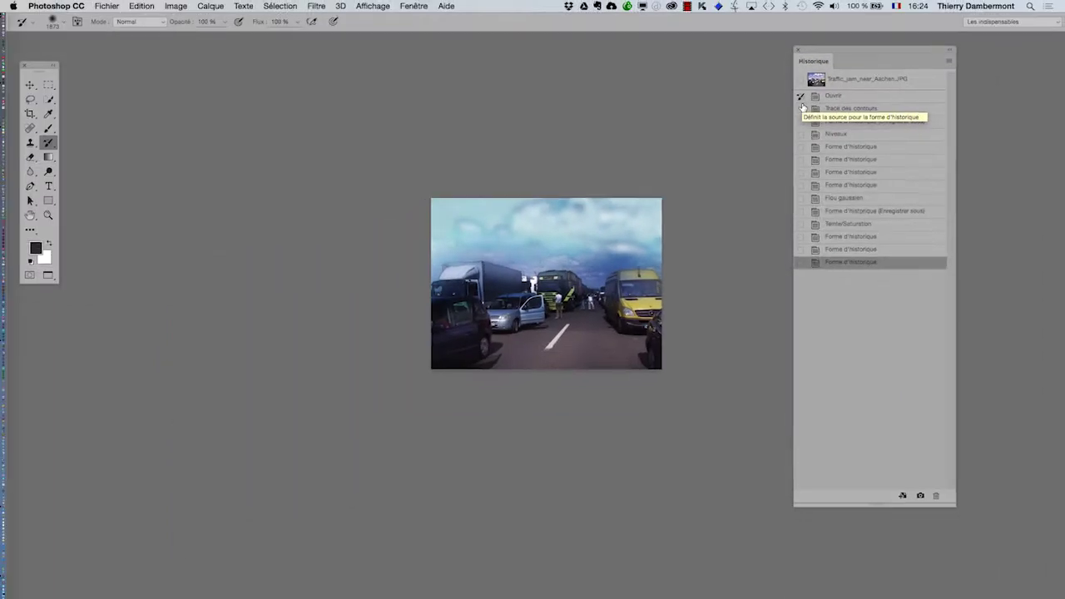
# Step: Save the image as Traffic_jam_near_Aachen-03.psd in the historique folder
pyautogui.click(108, 6)
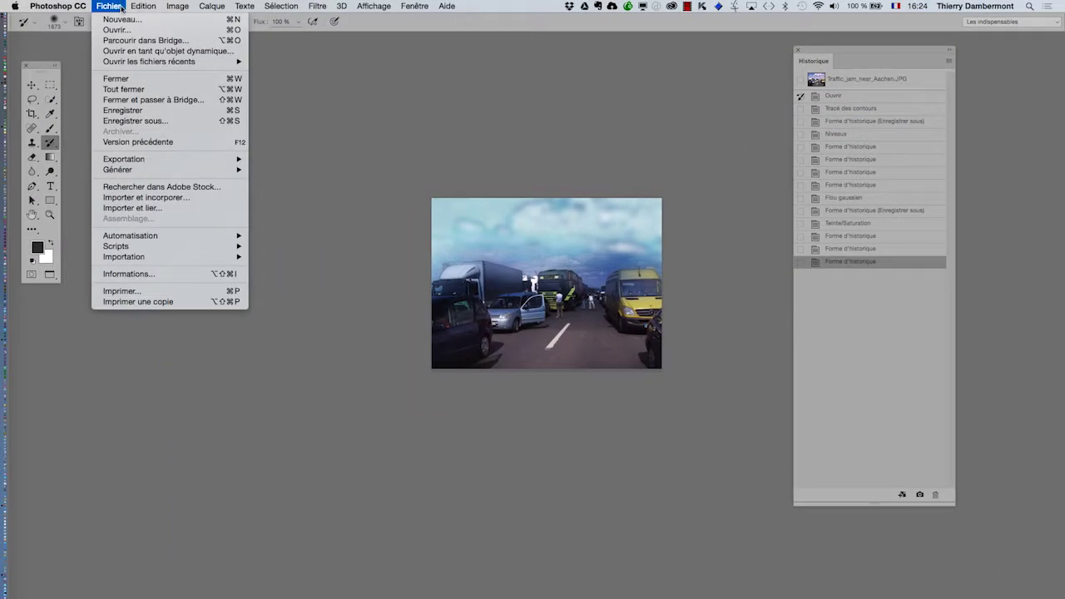
pyautogui.click(147, 119)
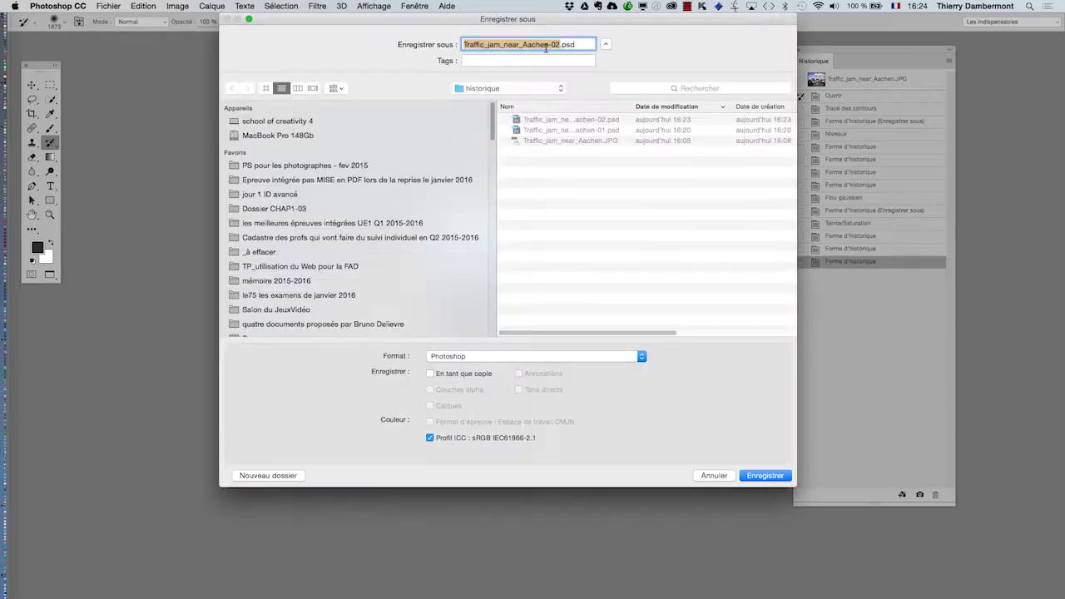
pyautogui.click(559, 44)
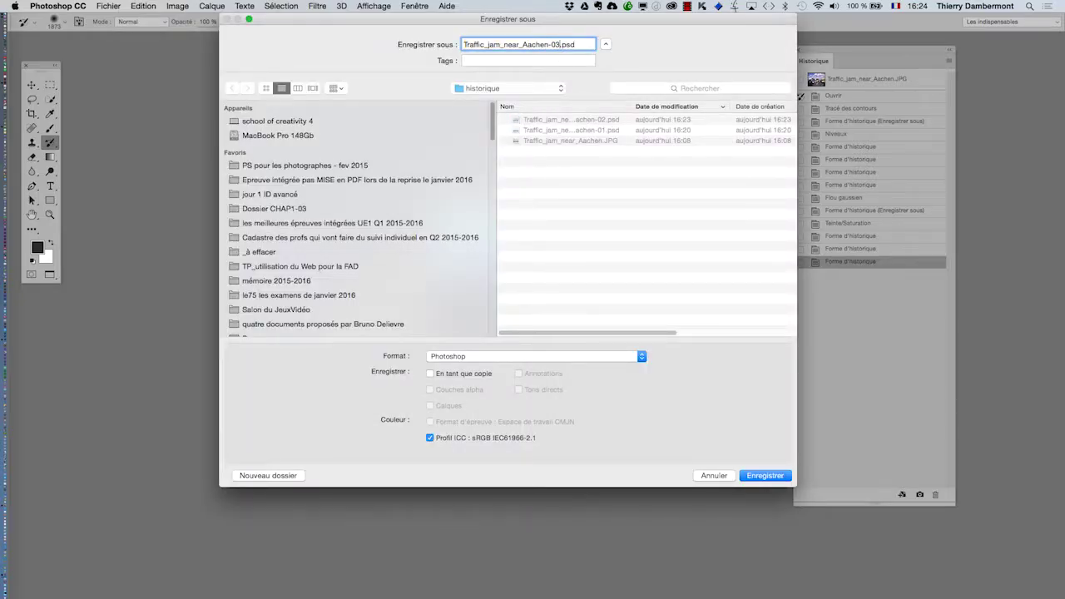
pyautogui.press('Return')
# Step: Set the History Brush opacity to 50% and try painting the sky from the Ouvrir state at full and reduced opacity
pyautogui.moveTo(325, 228)
pyautogui.mouseDown()
pyautogui.moveTo(522, 180)
pyautogui.moveTo(696, 209)
pyautogui.mouseUp()
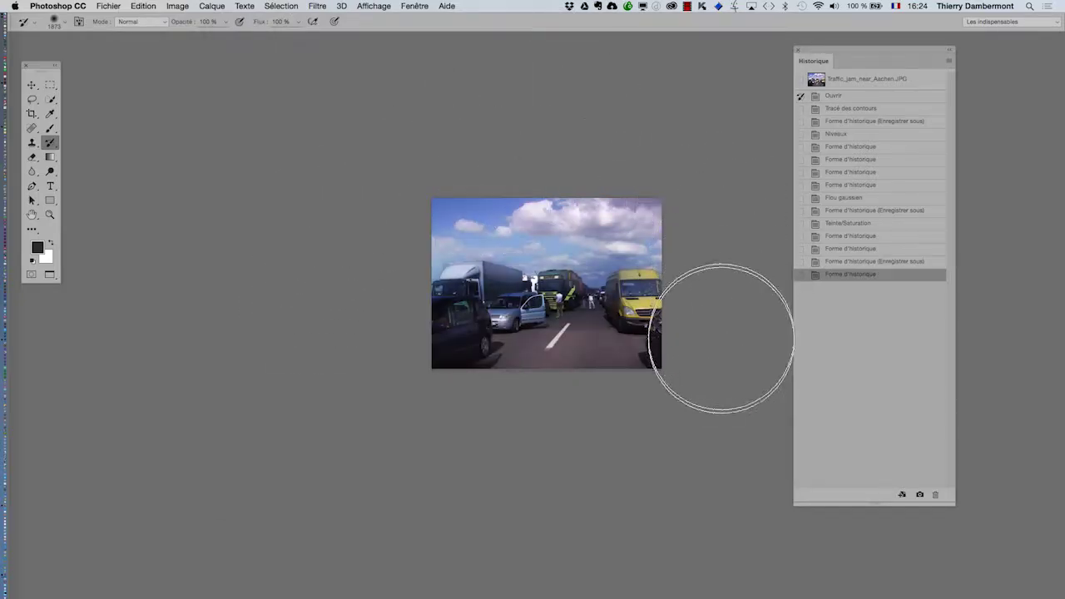
pyautogui.hotkey('ctrl', 'z')
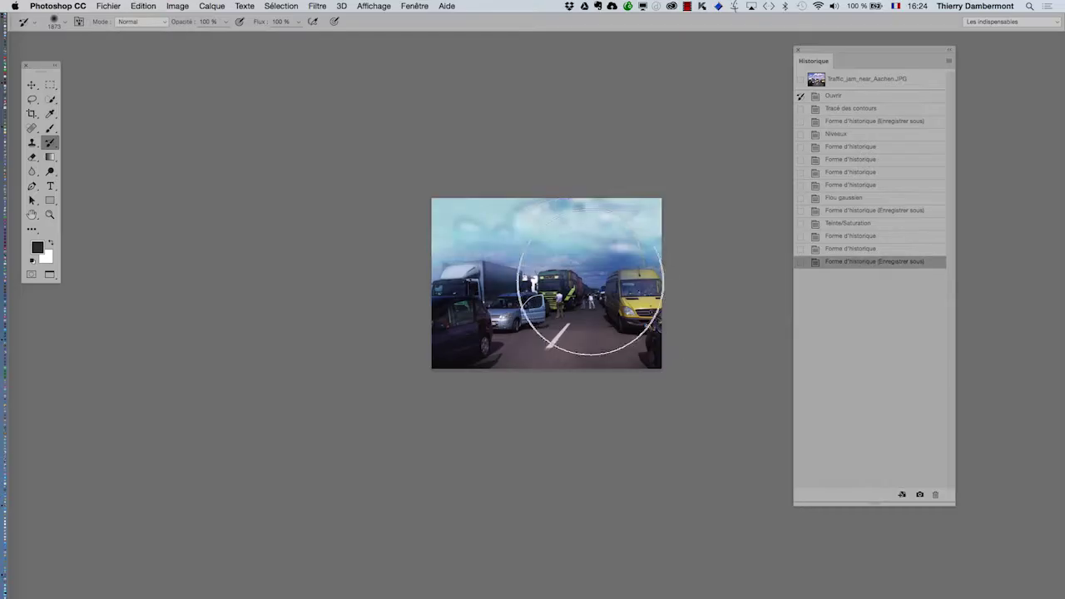
pyautogui.click(224, 23)
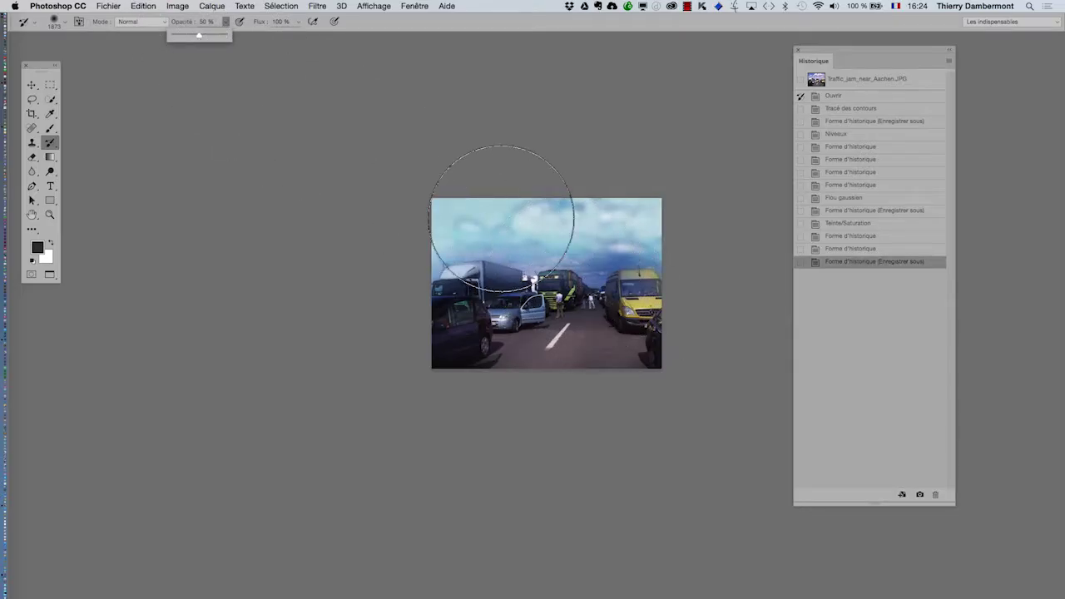
pyautogui.moveTo(446, 166); pyautogui.dragTo(725, 197)
pyautogui.scroll(1, 614, 275)
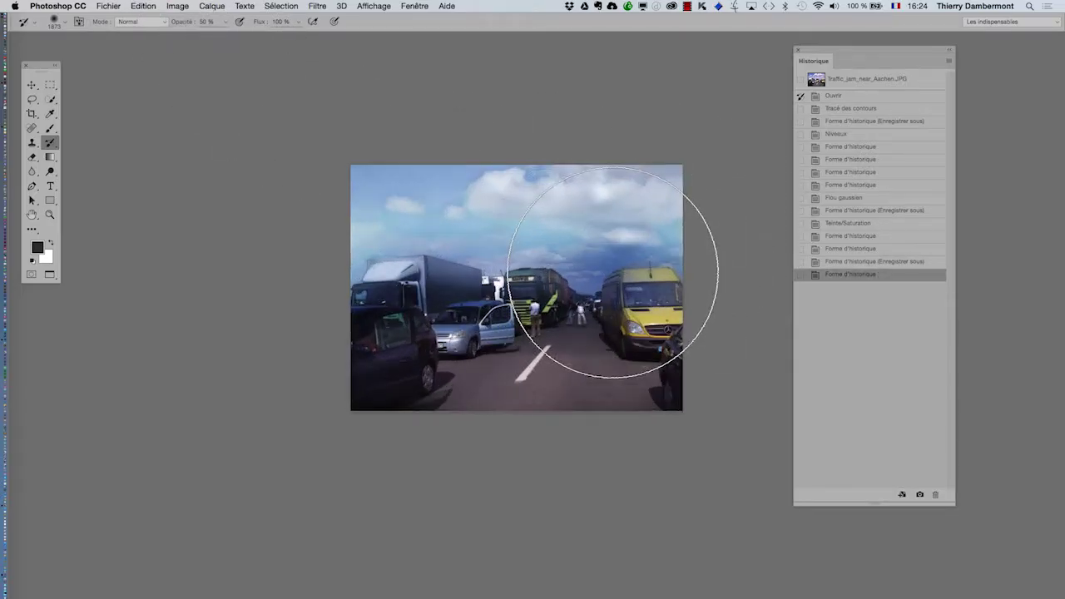
pyautogui.scroll(2, 475, 368)
pyautogui.hscroll(1, 475, 368)
pyautogui.hotkey('ctrl', 'z')
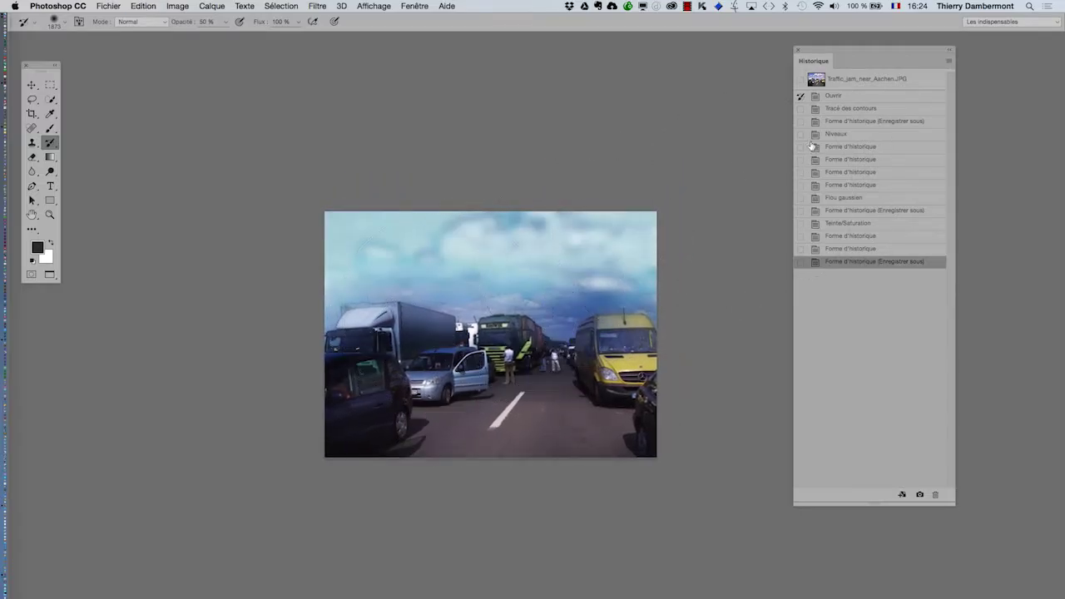
# Step: Set Tracé des contours as the history source and paint its outlines over the sky at 50% opacity
pyautogui.click(801, 108)
pyautogui.moveTo(380, 154); pyautogui.dragTo(607, 155)
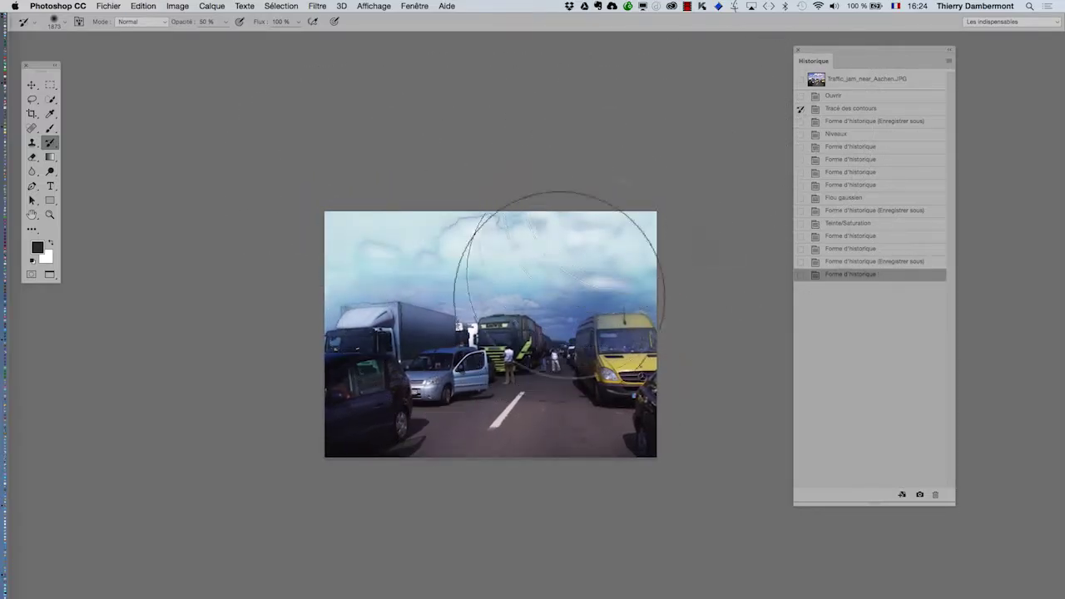
# Step: Try painting the Tracé des contours state over the green truck and the road with a smaller brush
pyautogui.moveTo(514, 372); pyautogui.dragTo(432, 376)
pyautogui.moveTo(510, 380); pyautogui.dragTo(553, 420)
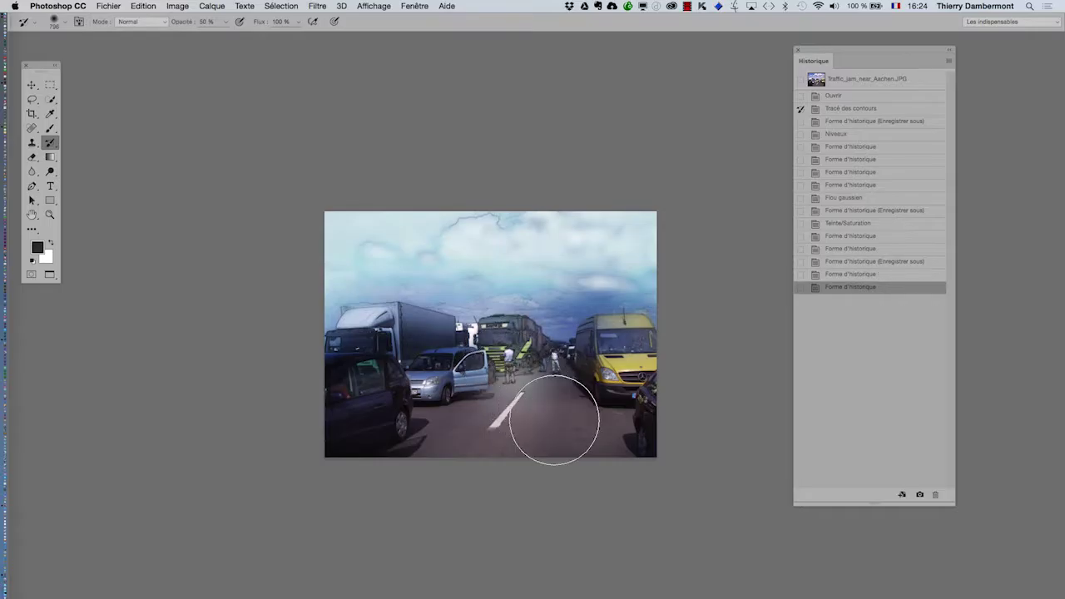
pyautogui.press('super+z')
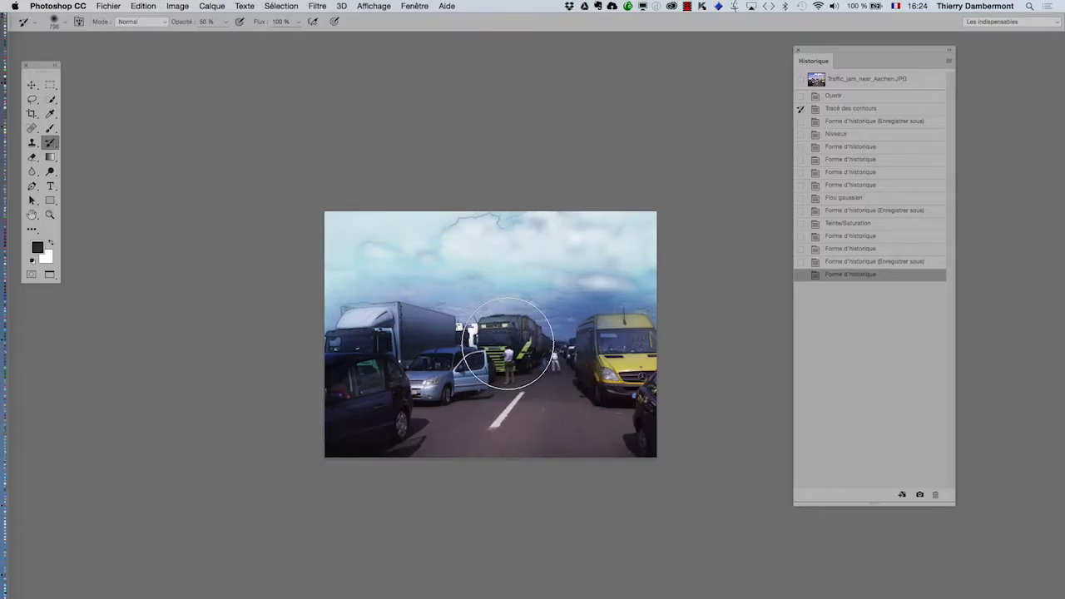
pyautogui.press('super+plus')
pyautogui.click(508, 345)
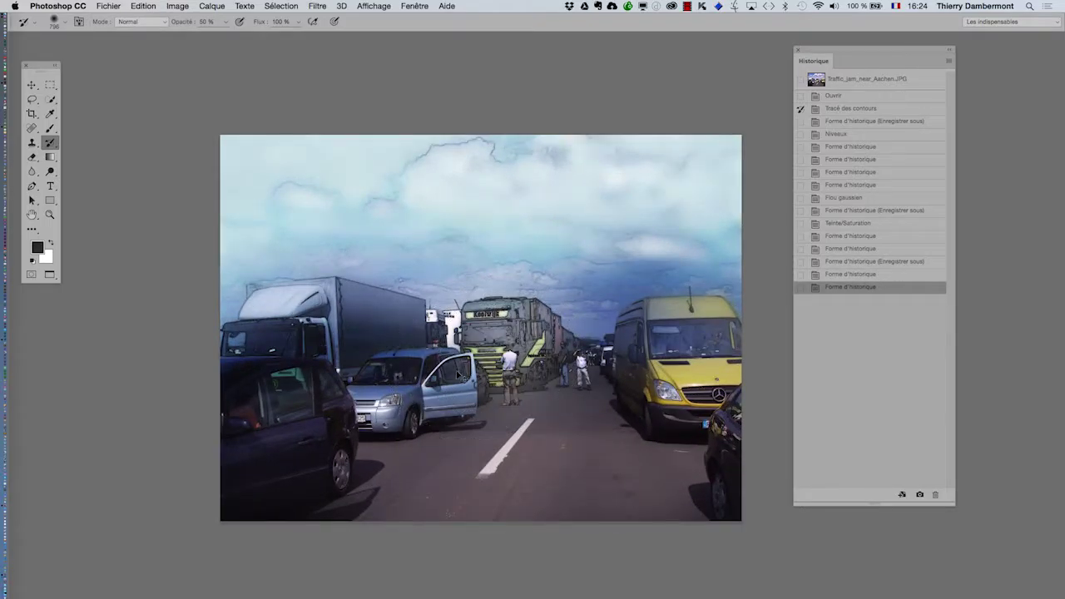
pyautogui.press('super+z')
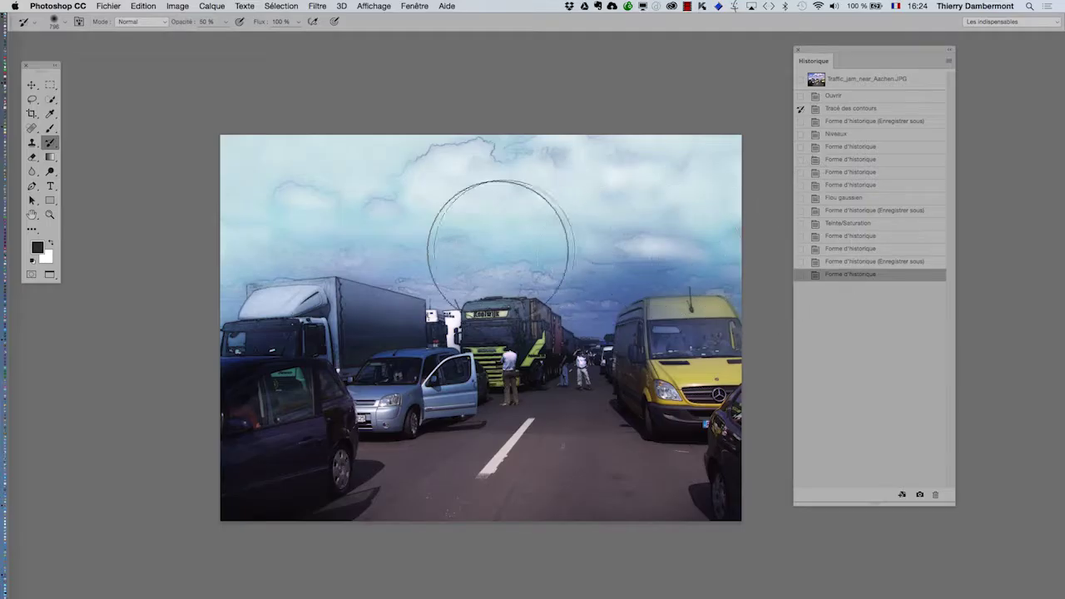
# Step: Apply a Courbes adjustment and bend the RVB curve into waves, with points at input 87 output 47, 171 to 112, and 27 to 146
pyautogui.moveTo(480, 254); pyautogui.dragTo(409, 247)
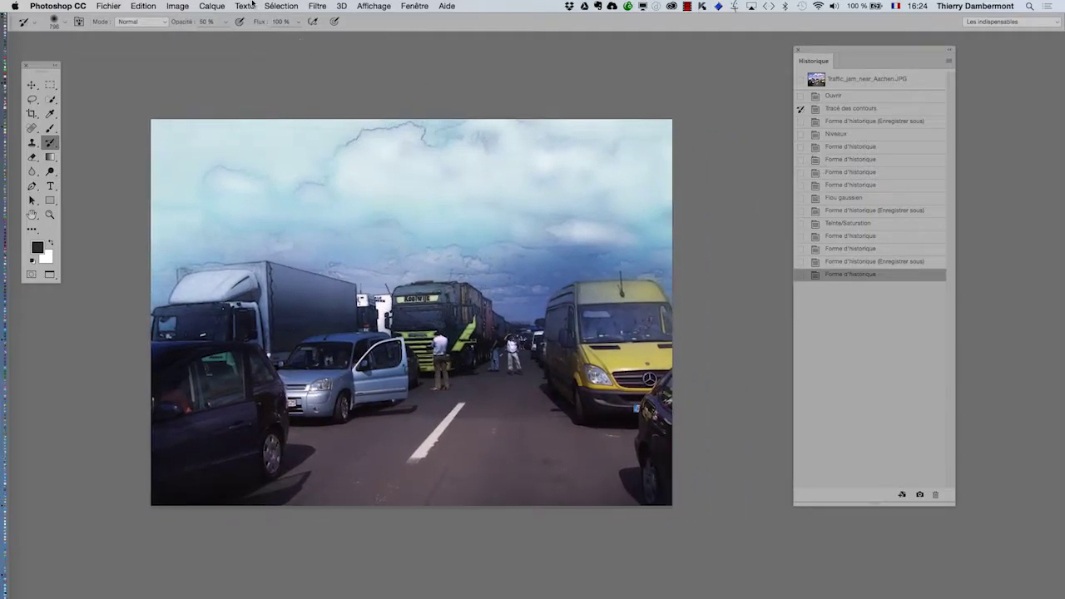
pyautogui.click(186, 6)
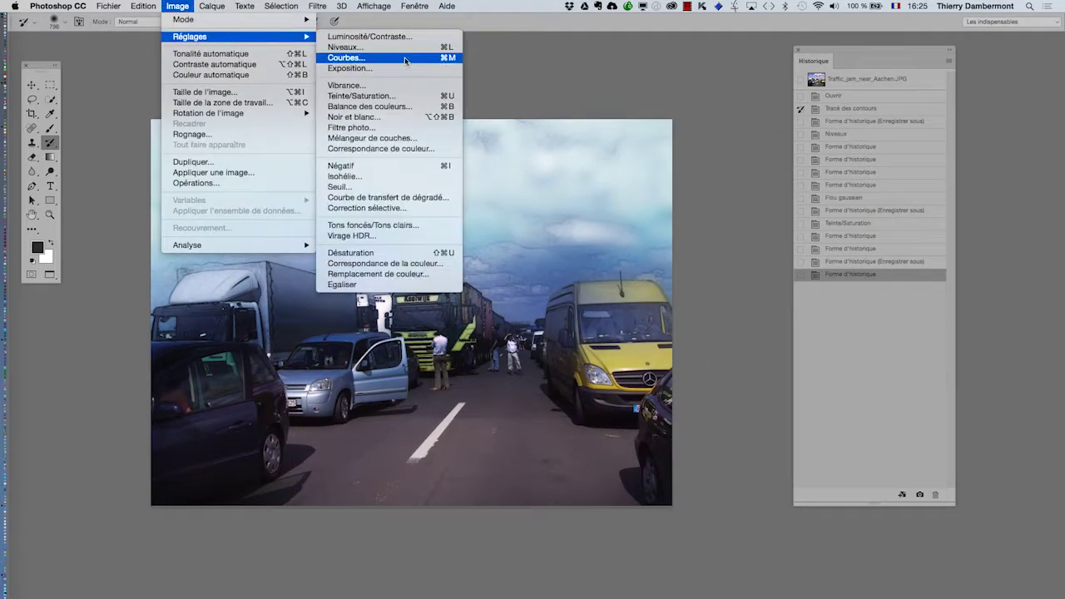
pyautogui.click(712, 219)
pyautogui.moveTo(489, 126); pyautogui.dragTo(902, 67)
pyautogui.moveTo(827, 215); pyautogui.dragTo(829, 233)
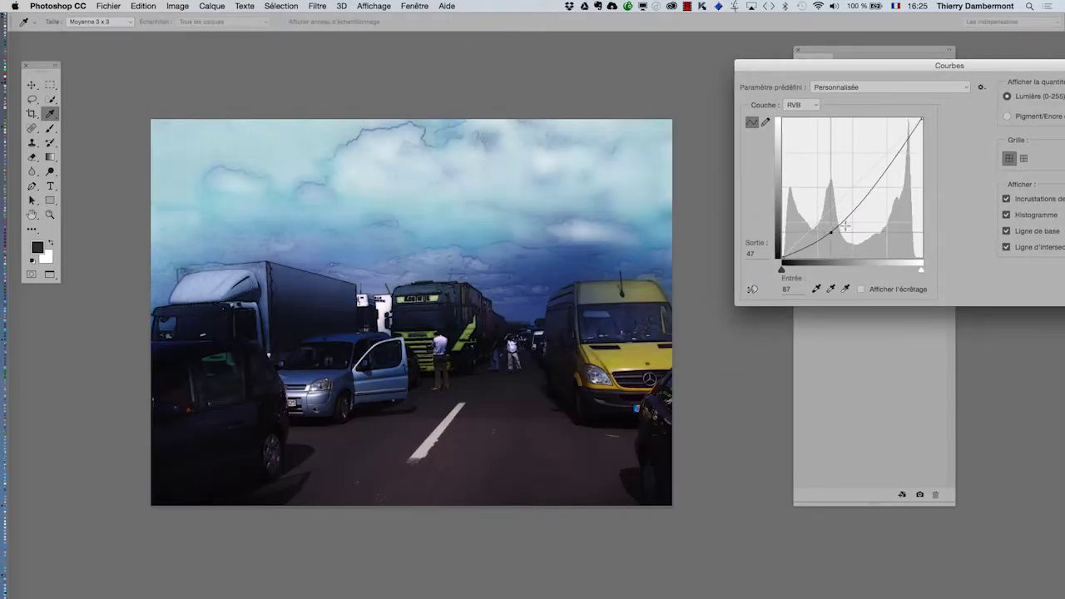
pyautogui.moveTo(875, 183)
pyautogui.mouseDown()
pyautogui.moveTo(865, 145)
pyautogui.moveTo(856, 153)
pyautogui.moveTo(884, 193)
pyautogui.moveTo(875, 196)
pyautogui.mouseUp()
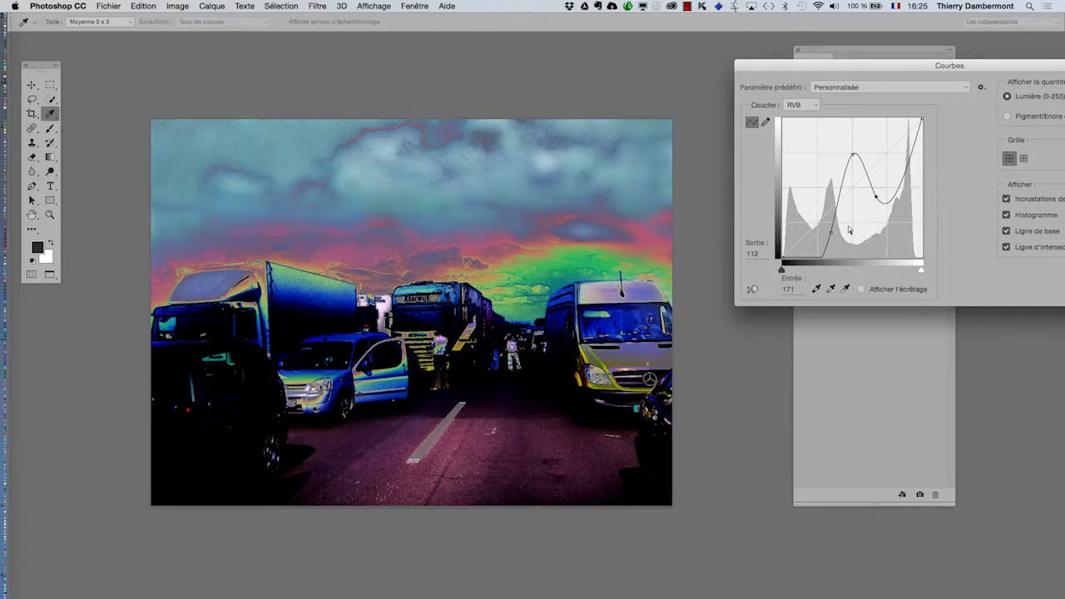
pyautogui.moveTo(797, 201); pyautogui.dragTo(797, 178)
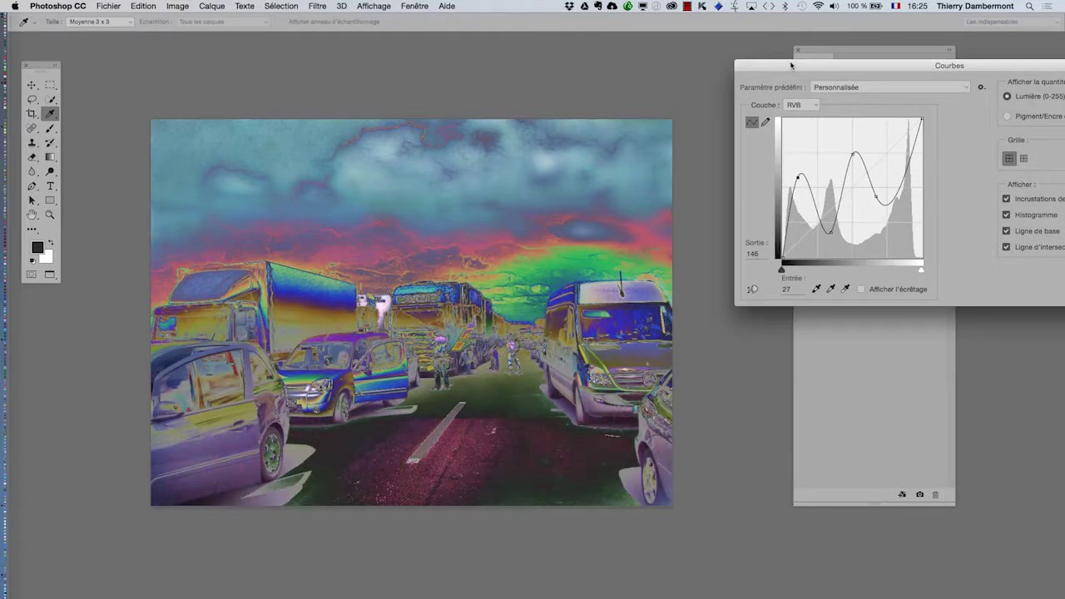
# Step: Refine the dips of the RVB curve, placing the lower highlight point at input 176, output 59
pyautogui.moveTo(790, 67); pyautogui.dragTo(740, 78)
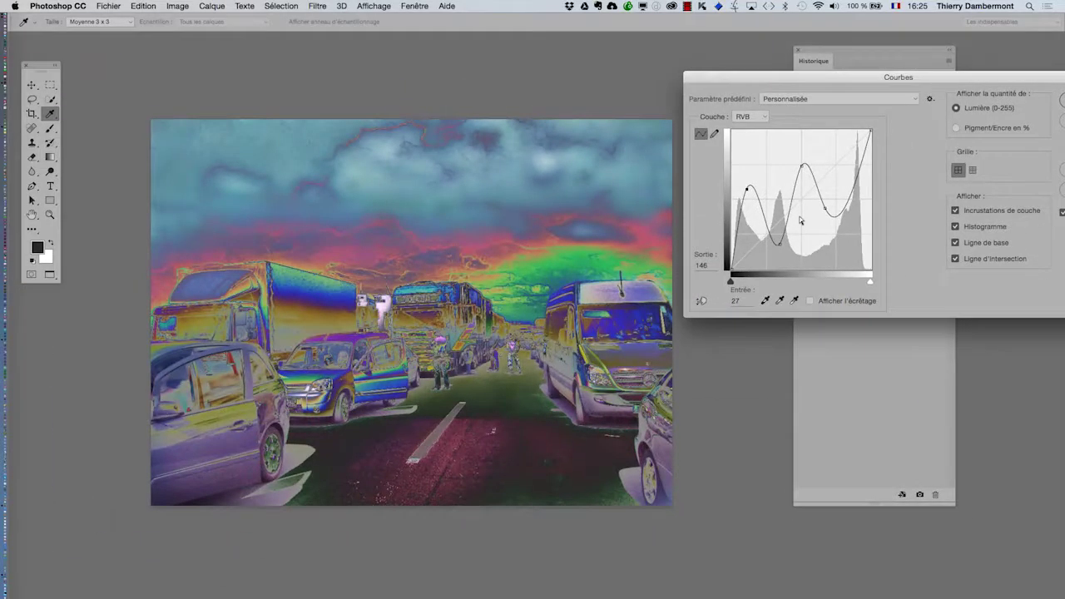
pyautogui.moveTo(776, 246); pyautogui.dragTo(773, 250)
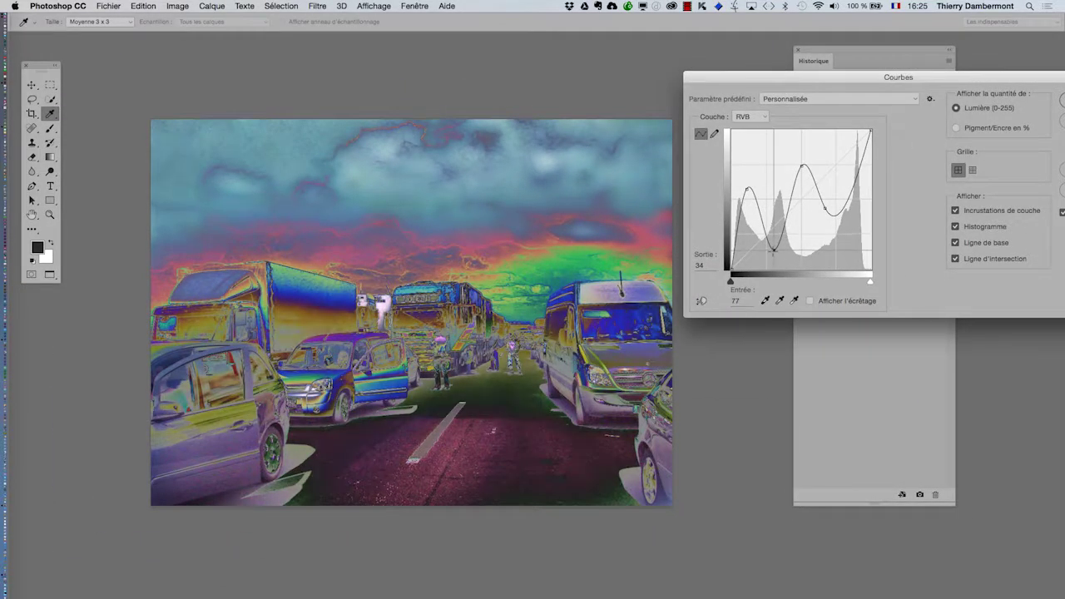
pyautogui.moveTo(824, 208); pyautogui.dragTo(852, 197)
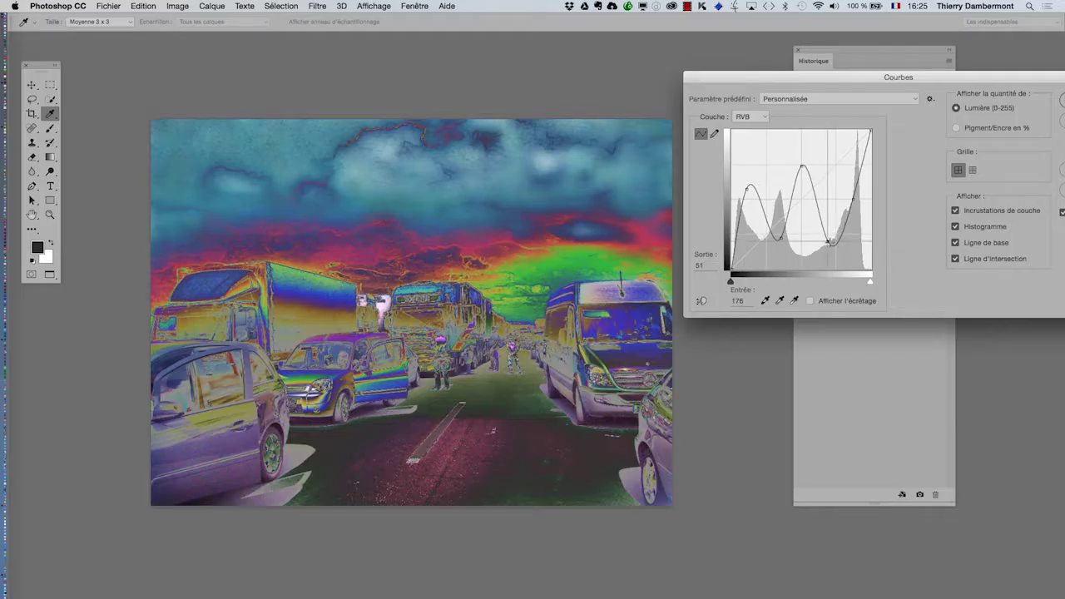
pyautogui.moveTo(829, 242); pyautogui.dragTo(829, 238)
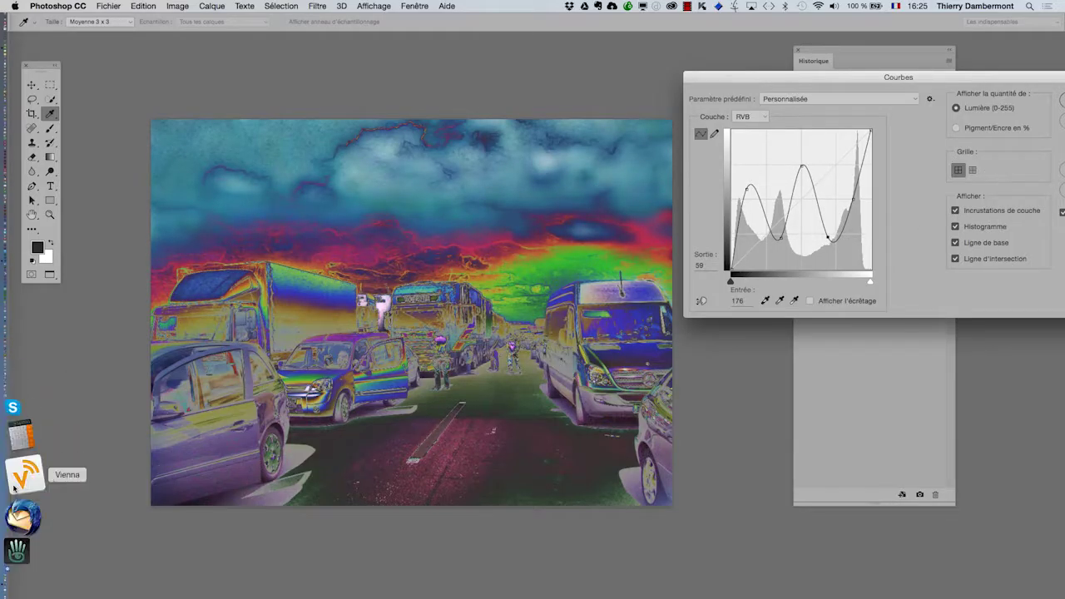
# Step: Switch to Firefox, open a new browser window widened across the screen, and search Google for "solarisation"
pyautogui.click(23, 507)
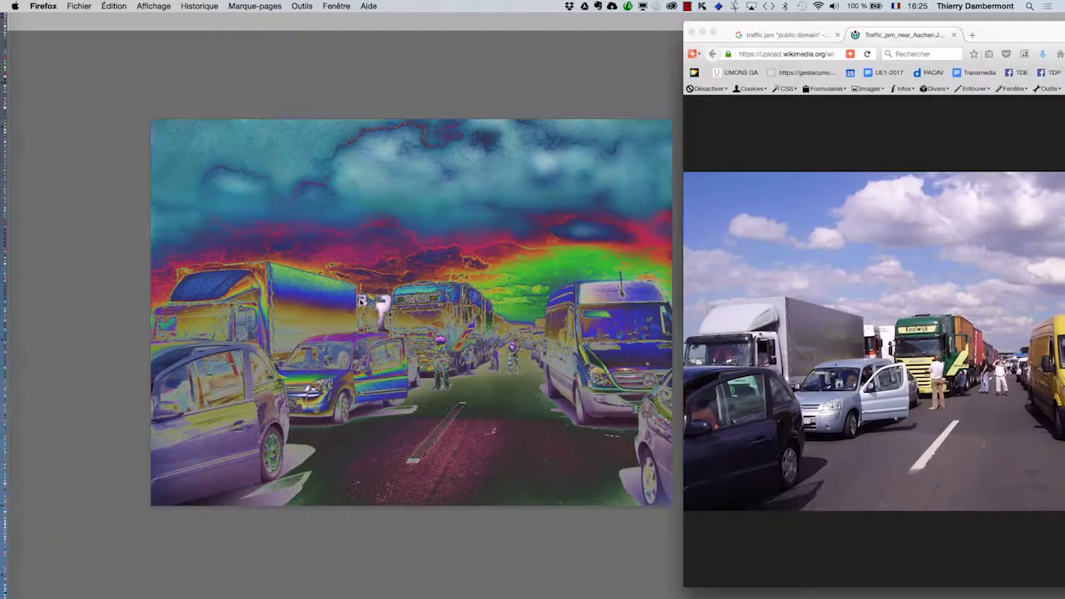
pyautogui.click(79, 6)
pyautogui.click(93, 30)
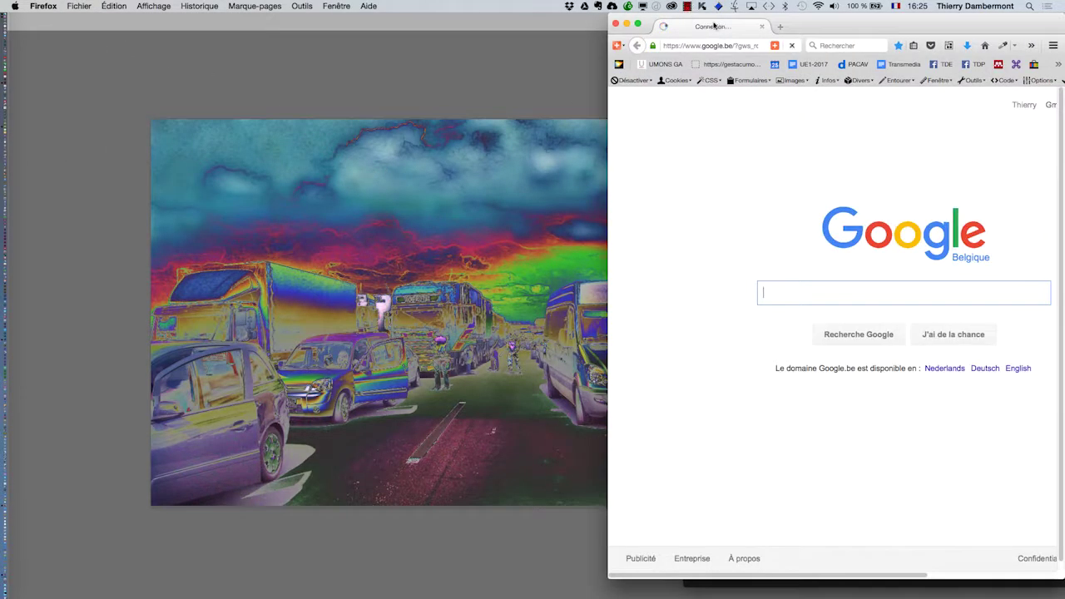
pyautogui.moveTo(714, 25); pyautogui.dragTo(158, 26)
pyautogui.moveTo(505, 579); pyautogui.dragTo(1028, 546)
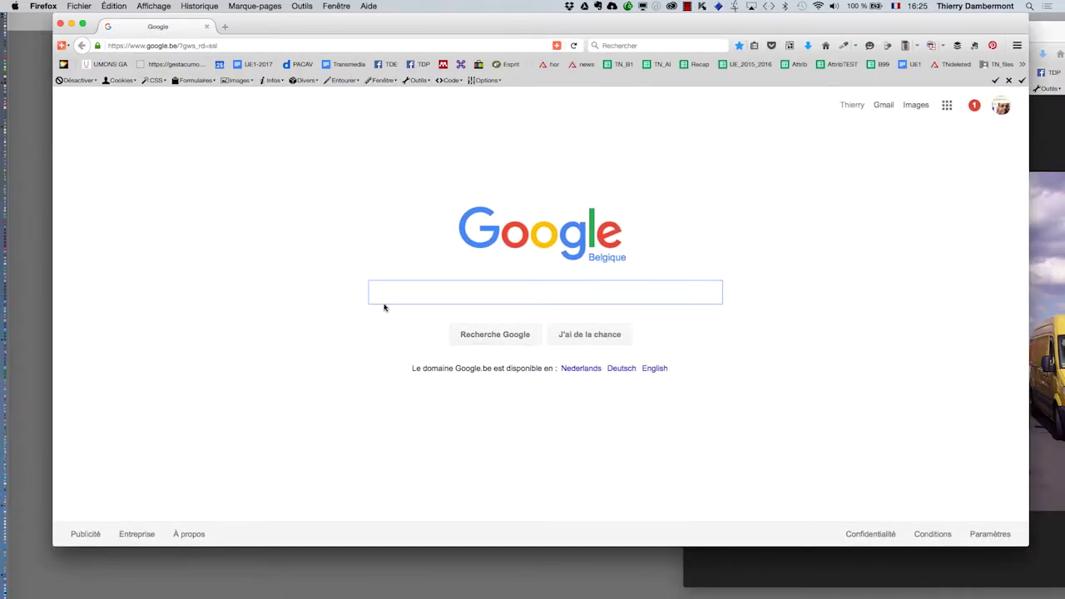
pyautogui.write('sola')
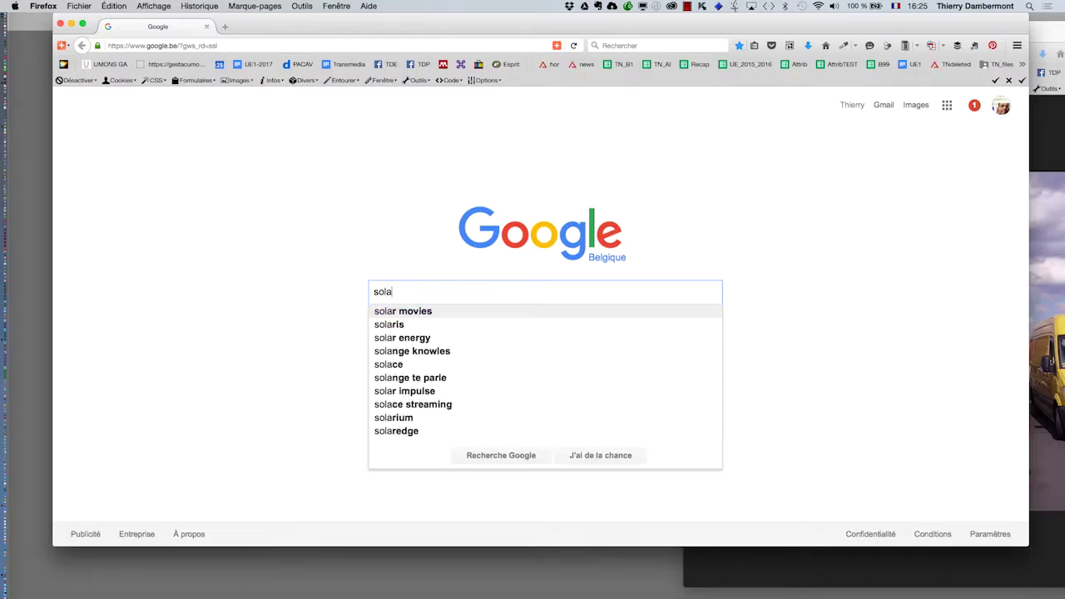
pyautogui.write('risation')
pyautogui.press('Return')
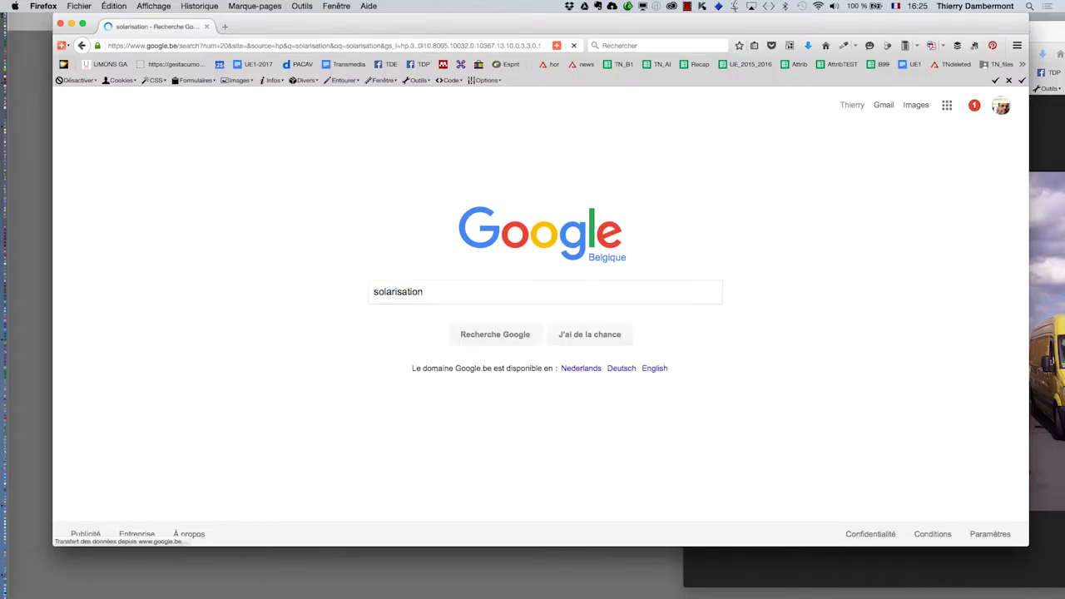
# Step: Examine enlarged image results for solarisation, then minimize the browser window
pyautogui.click(195, 142)
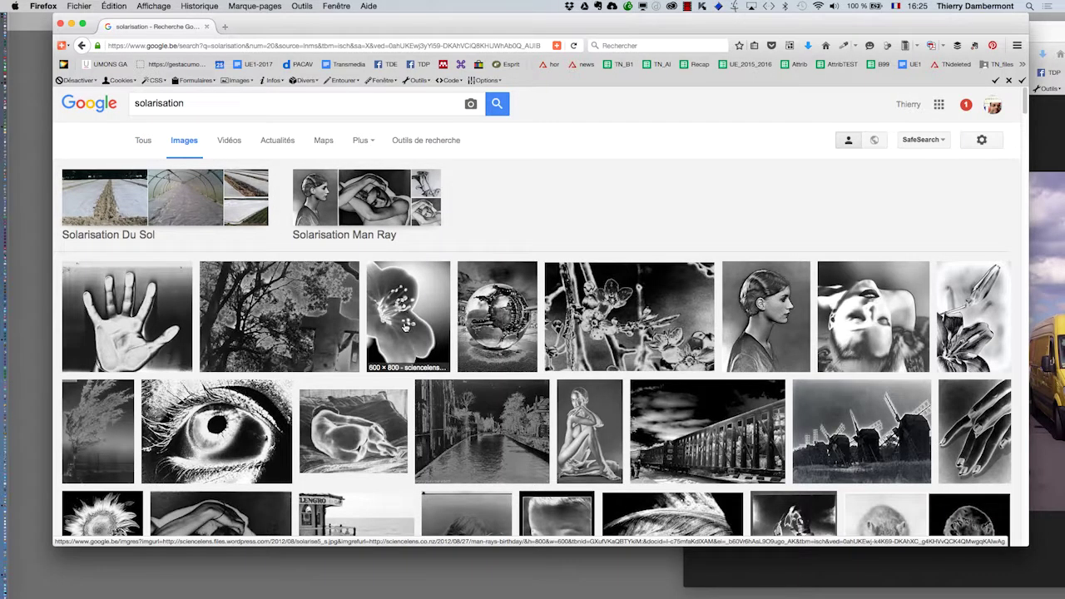
pyautogui.press('super+plus')
pyautogui.press('super+plus')
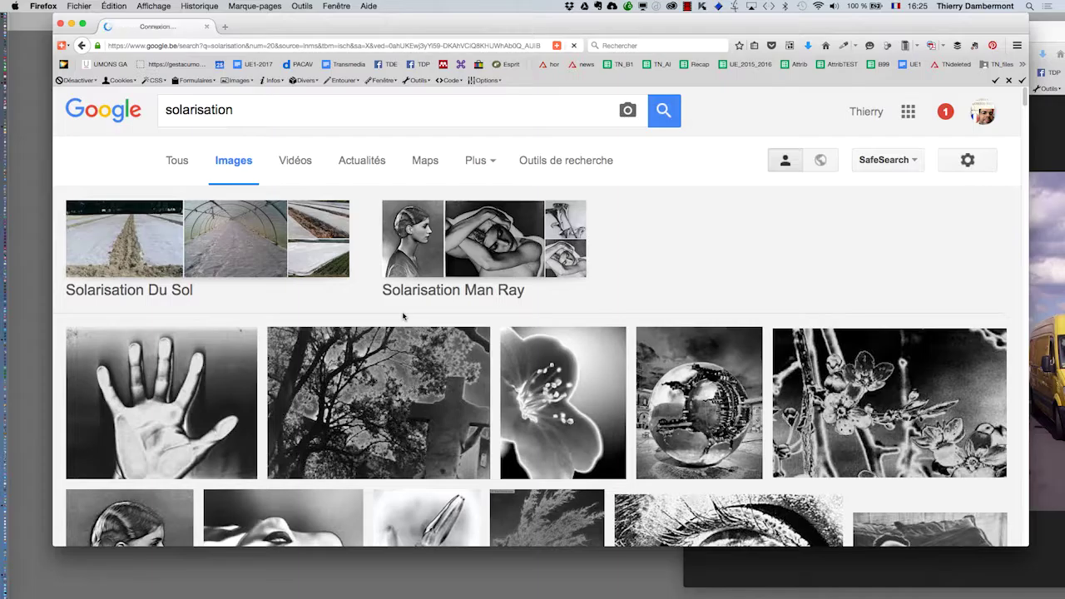
pyautogui.press('super+plus')
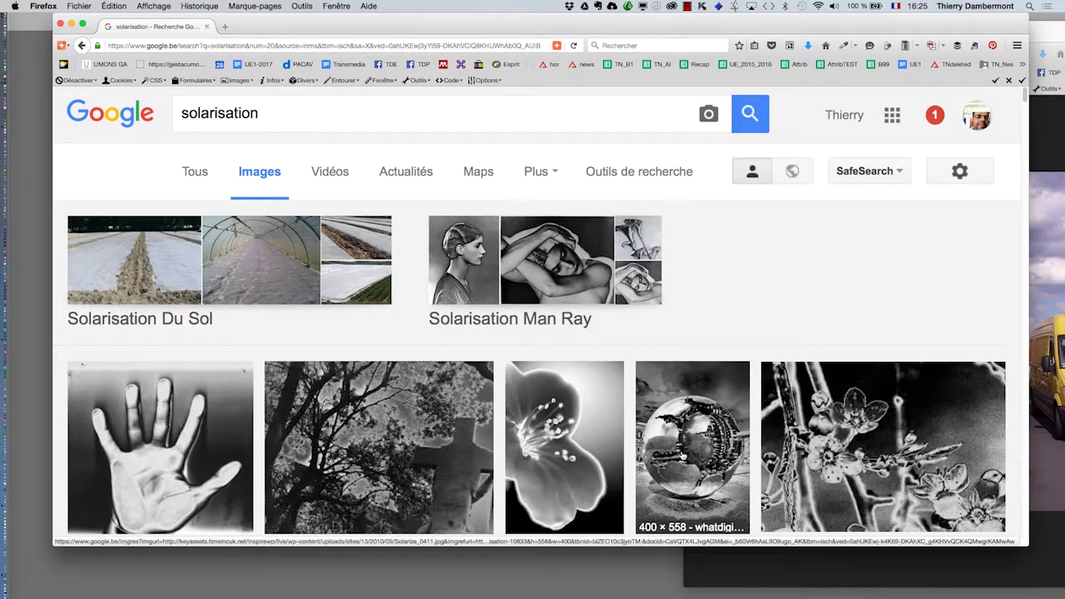
pyautogui.scroll(-5, 717, 445)
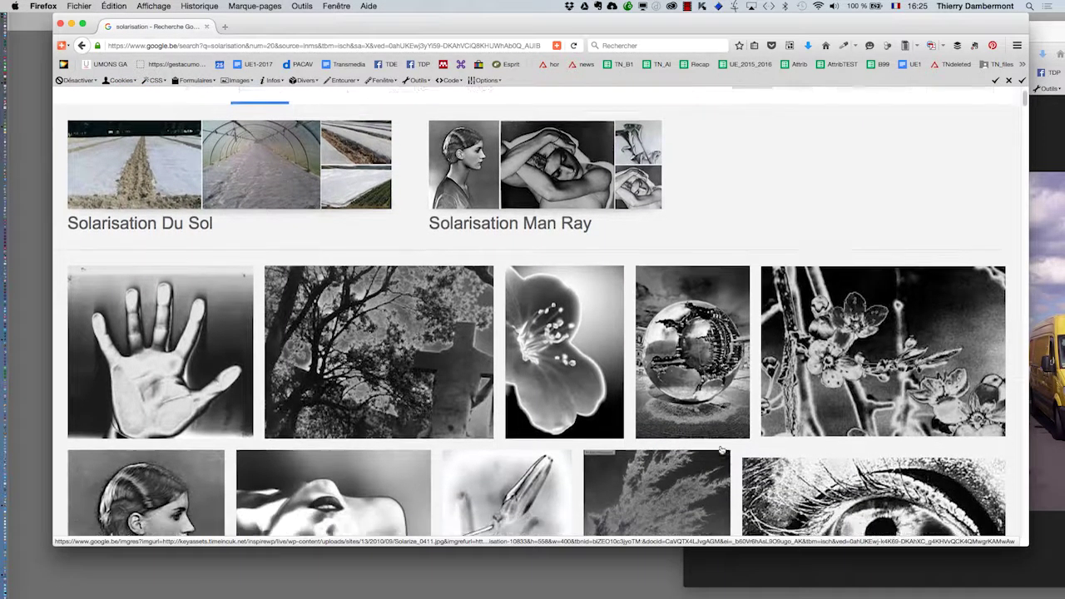
pyautogui.scroll(-5, 717, 445)
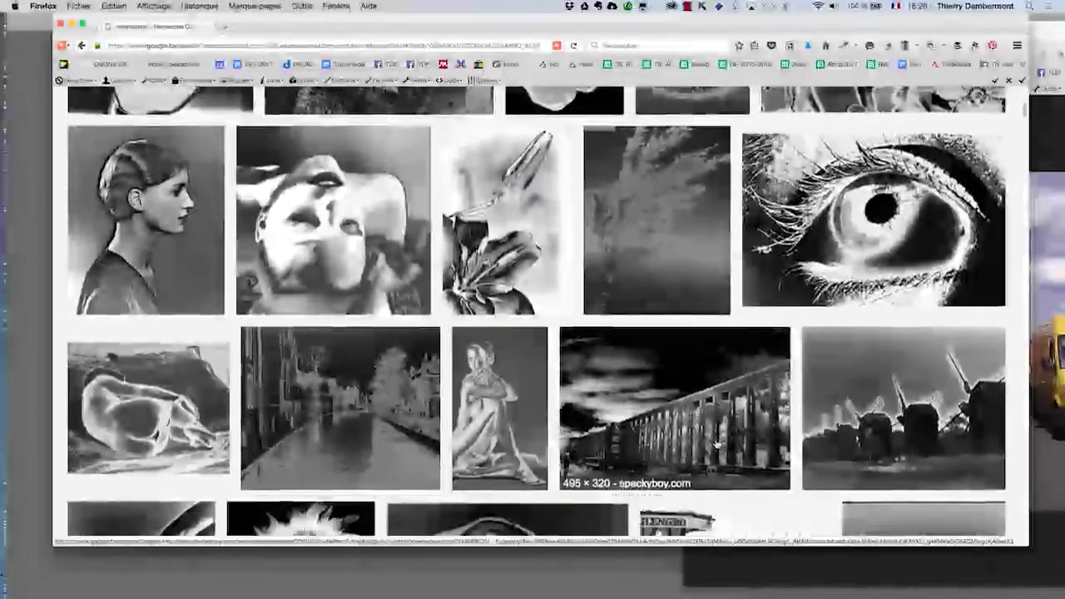
pyautogui.scroll(-4, 716, 445)
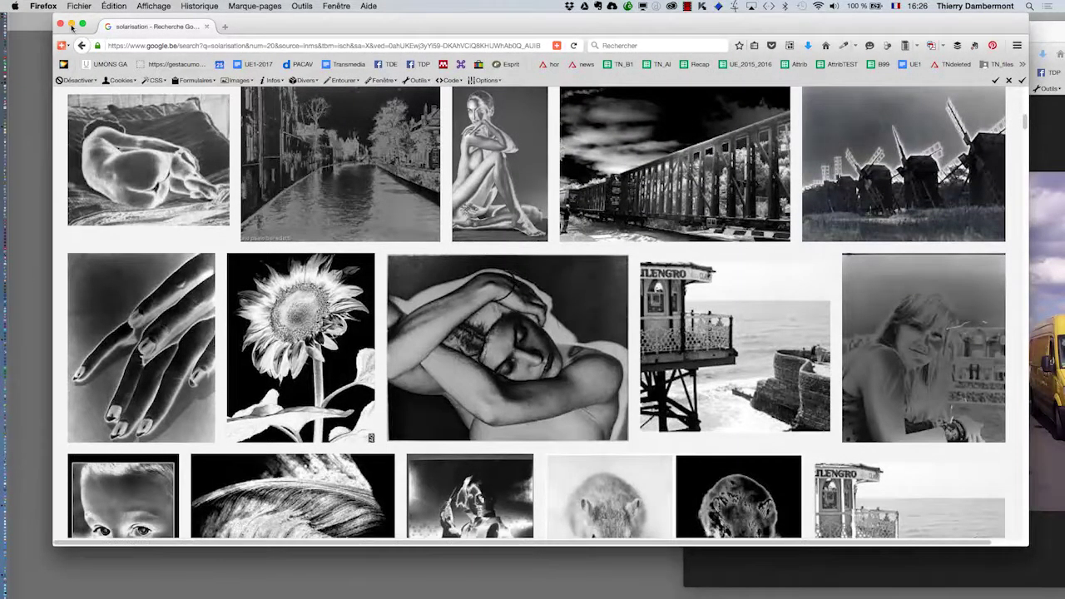
pyautogui.click(72, 24)
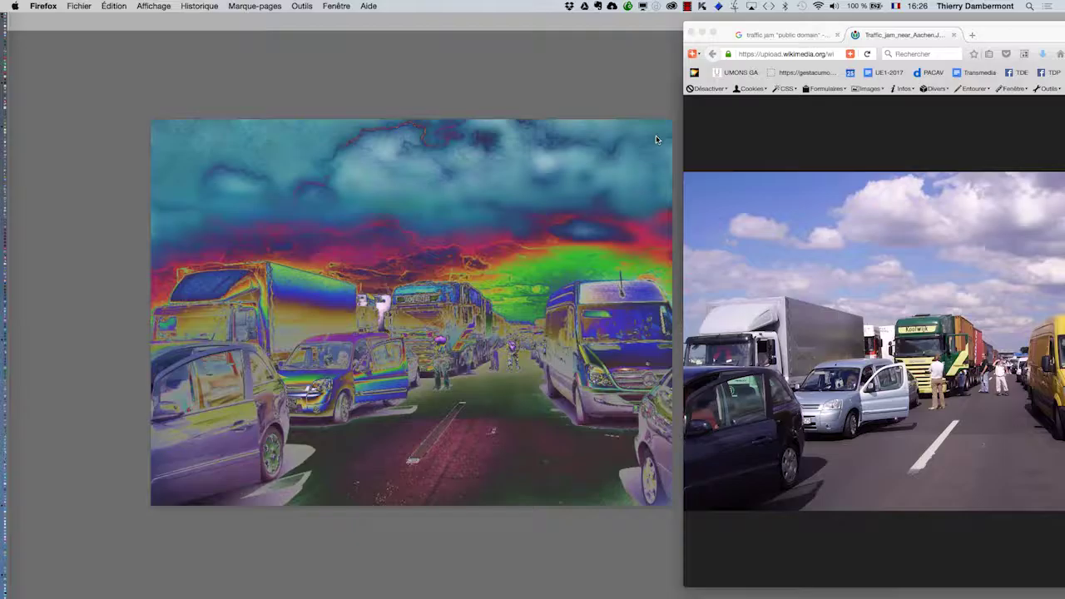
# Step: Return to Photoshop and apply the wavy RVB curve of the Courbes adjustment
pyautogui.click(503, 41)
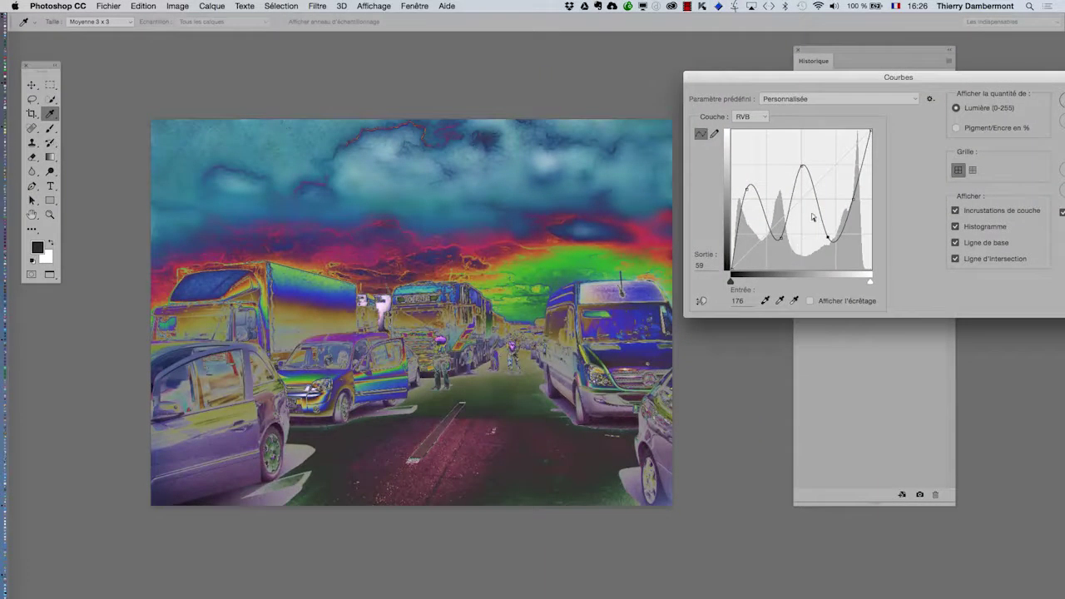
pyautogui.moveTo(813, 78); pyautogui.dragTo(647, 62)
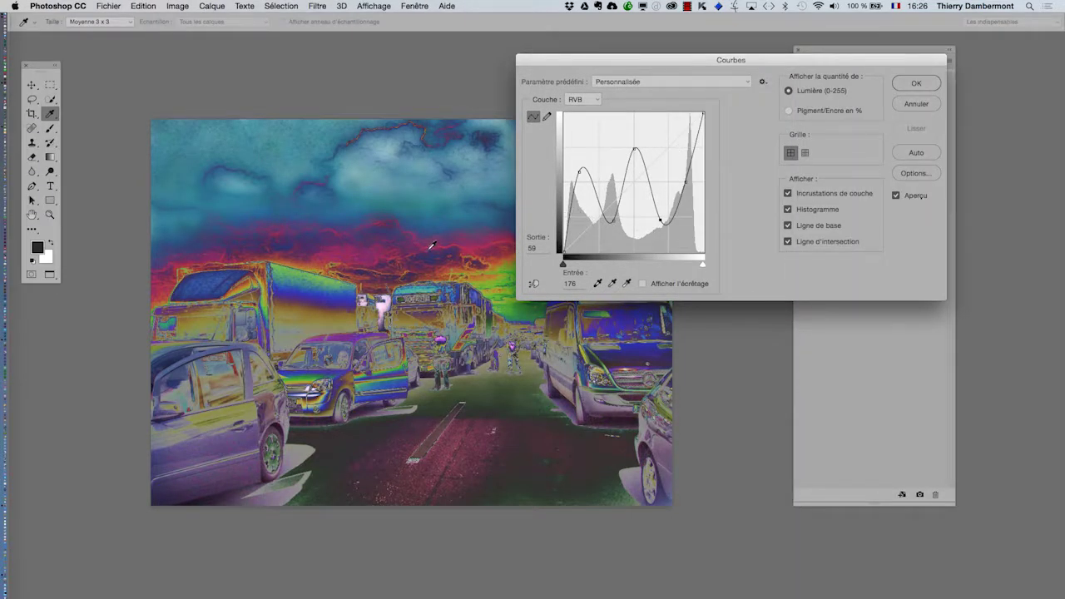
pyautogui.click(911, 83)
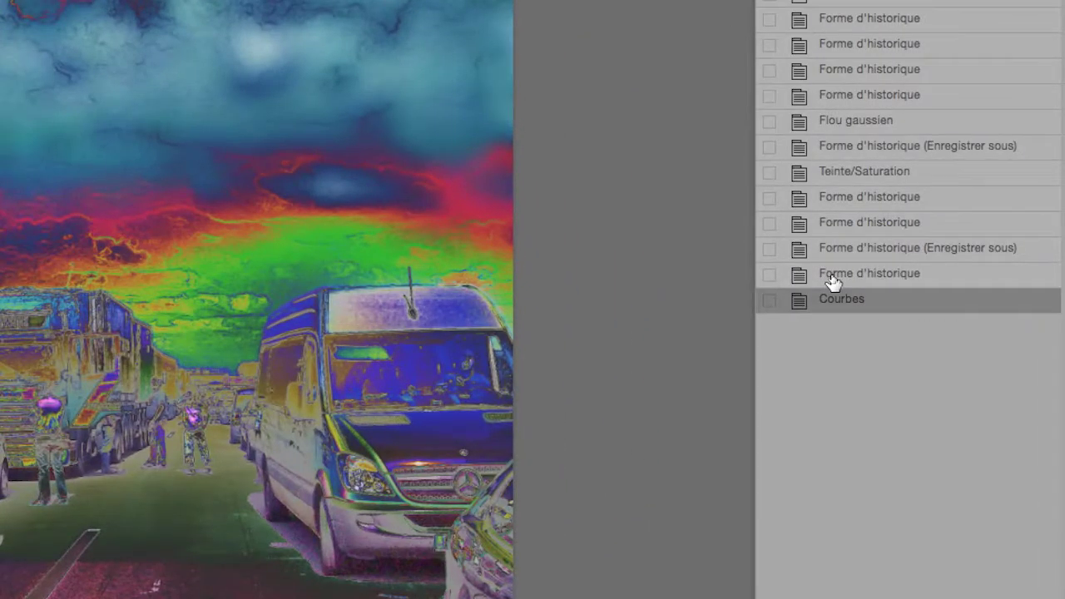
# Step: Go back to the state before Courbes and, with Courbes as history source, paint the horizon and lower road at 50% opacity
pyautogui.click(831, 278)
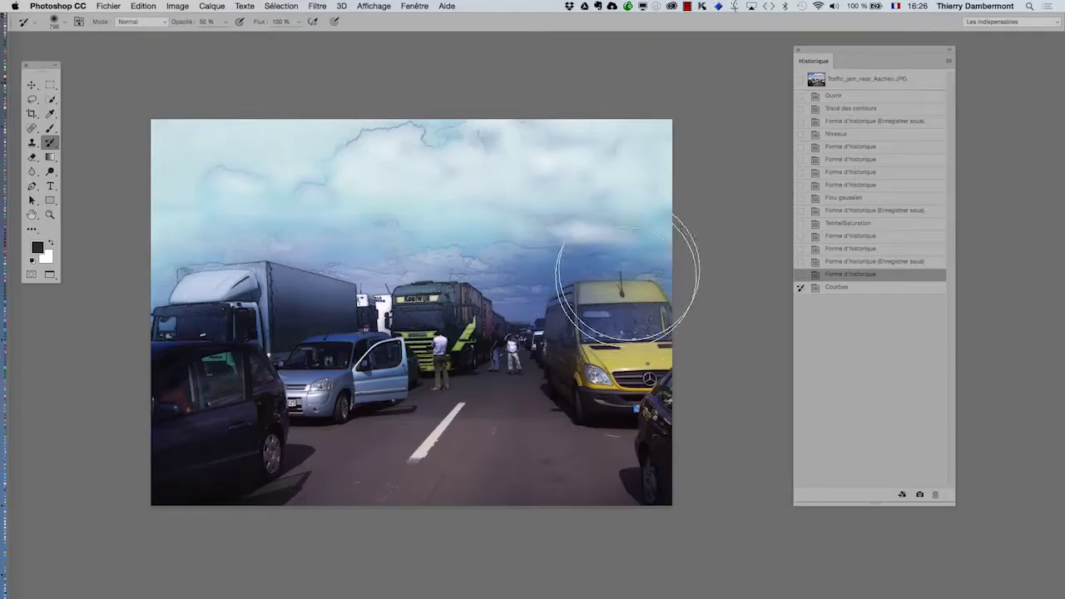
pyautogui.moveTo(625, 268)
pyautogui.mouseDown()
pyautogui.moveTo(172, 258)
pyautogui.moveTo(204, 274)
pyautogui.mouseUp()
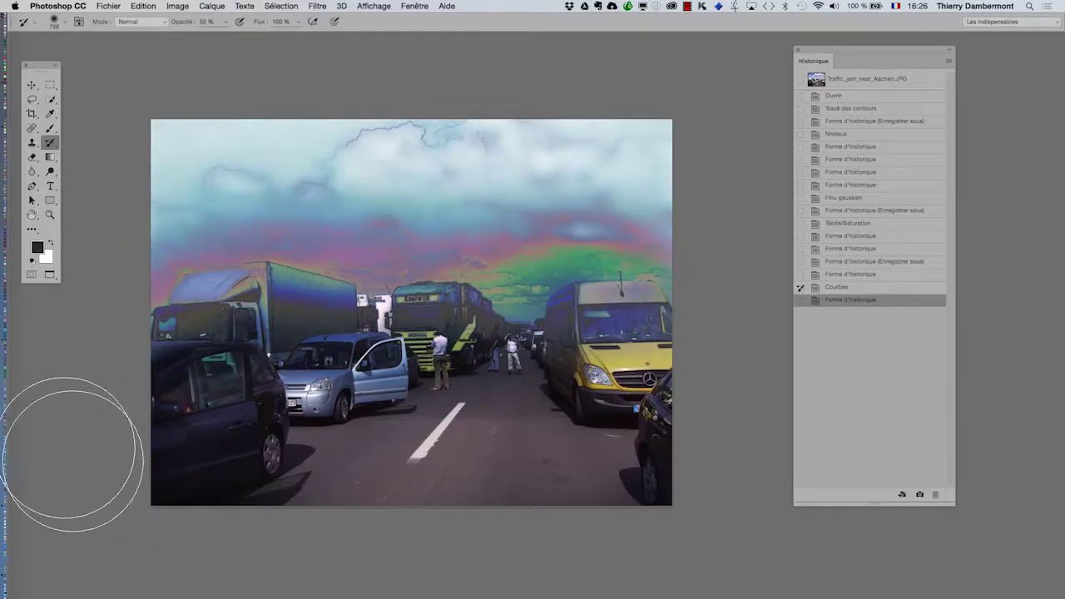
pyautogui.moveTo(72, 454)
pyautogui.mouseDown()
pyautogui.moveTo(203, 517)
pyautogui.moveTo(651, 465)
pyautogui.moveTo(891, 494)
pyautogui.mouseUp()
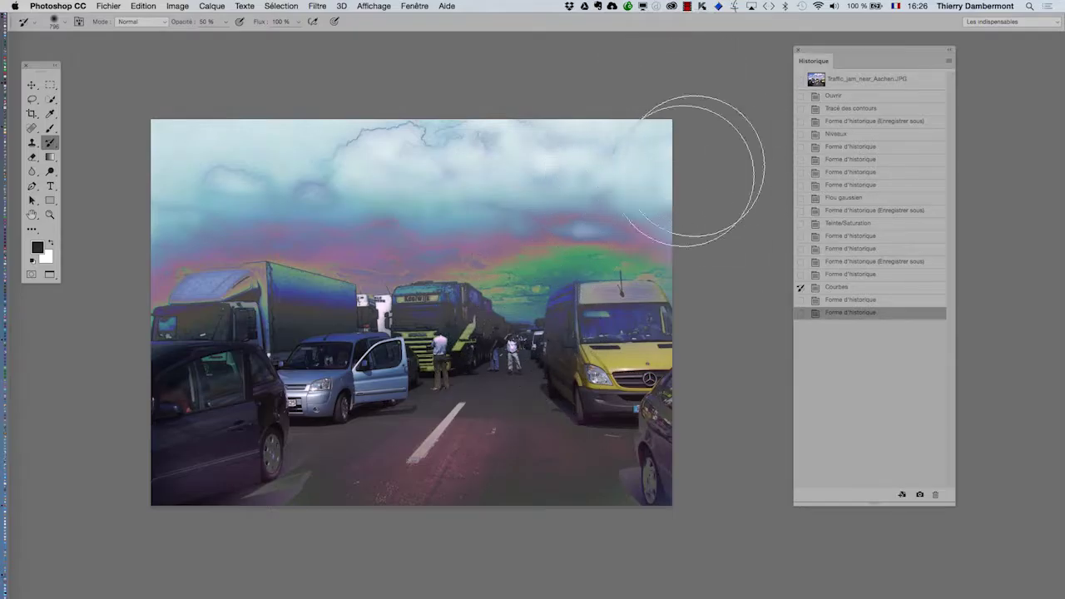
# Step: Set Tracé des contours as the history source and paint its outlines over the sky, vehicles and road at 50% opacity
pyautogui.click(800, 108)
pyautogui.moveTo(574, 158)
pyautogui.mouseDown()
pyautogui.moveTo(380, 178)
pyautogui.moveTo(280, 202)
pyautogui.mouseUp()
pyautogui.moveTo(666, 350)
pyautogui.mouseDown()
pyautogui.moveTo(463, 349)
pyautogui.moveTo(92, 487)
pyautogui.mouseUp()
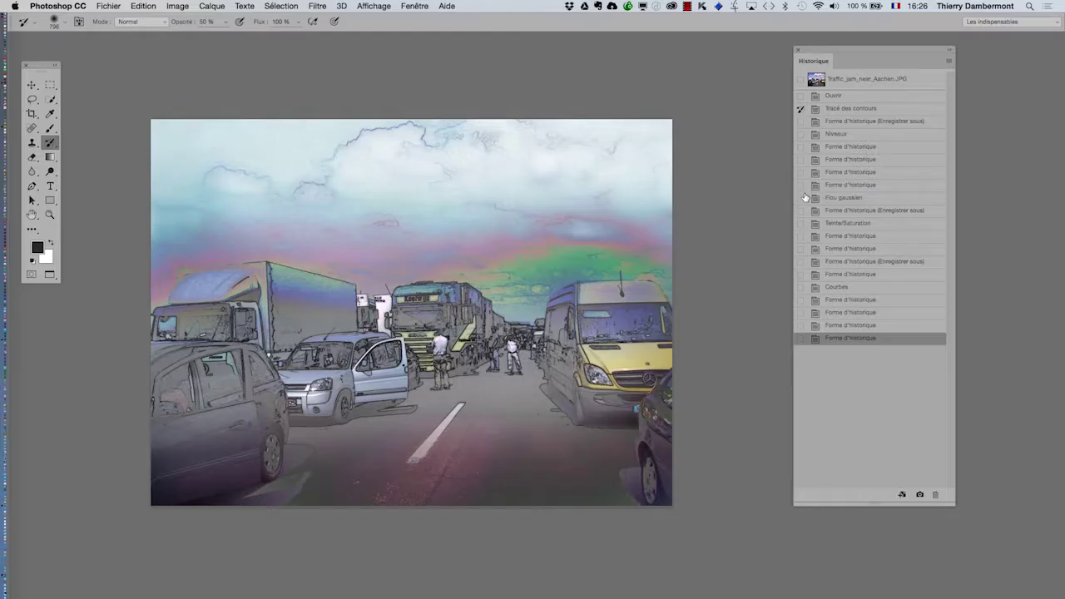
# Step: Save the image under the new name Traffic_jam_near_Aachen-04.psd
pyautogui.click(109, 6)
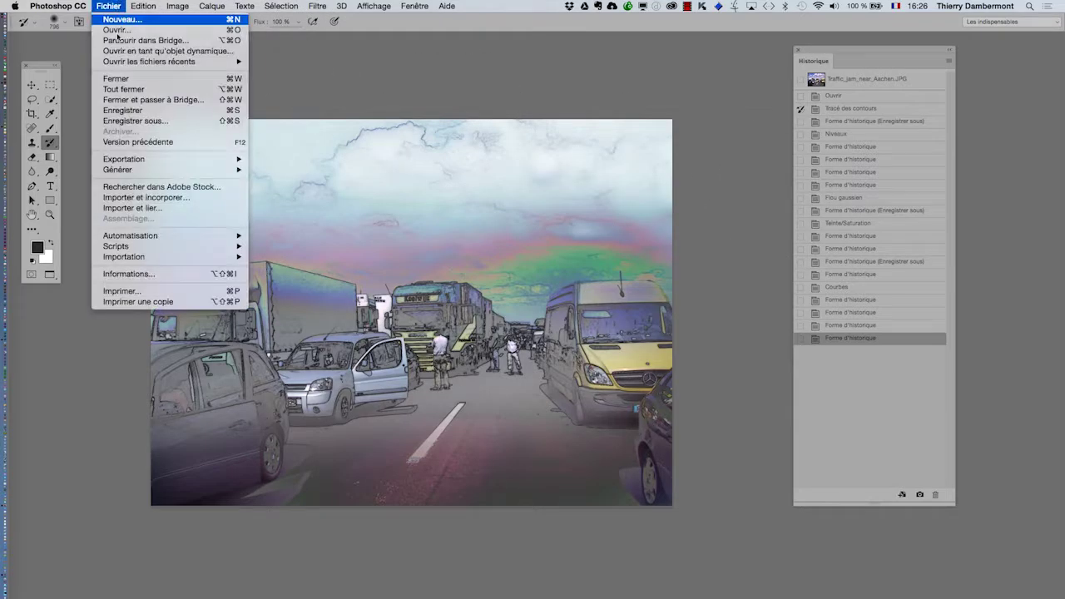
pyautogui.click(134, 122)
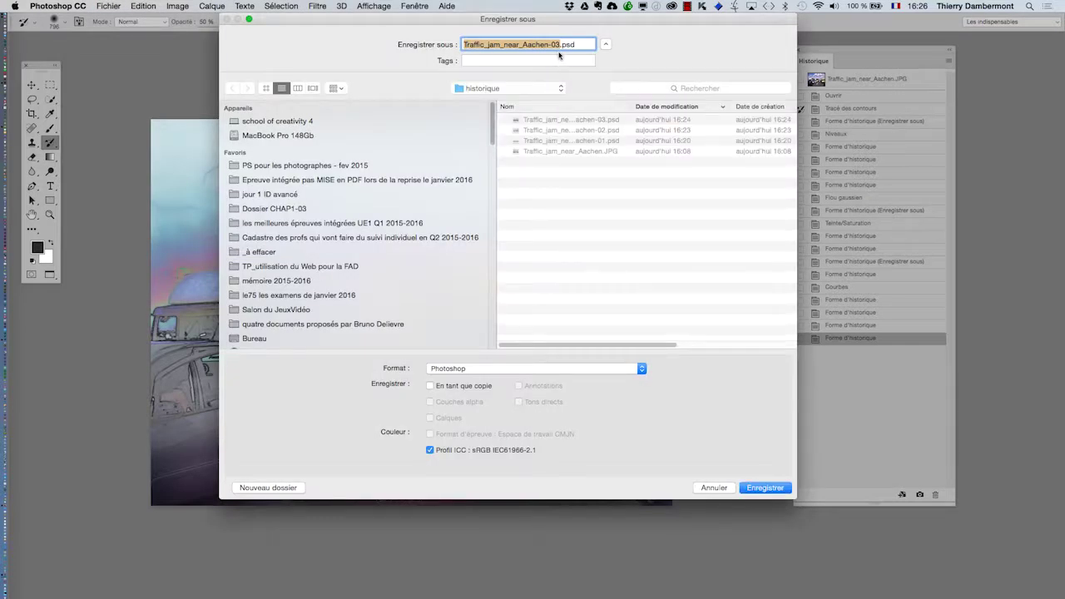
pyautogui.write('4')
pyautogui.press('Return')
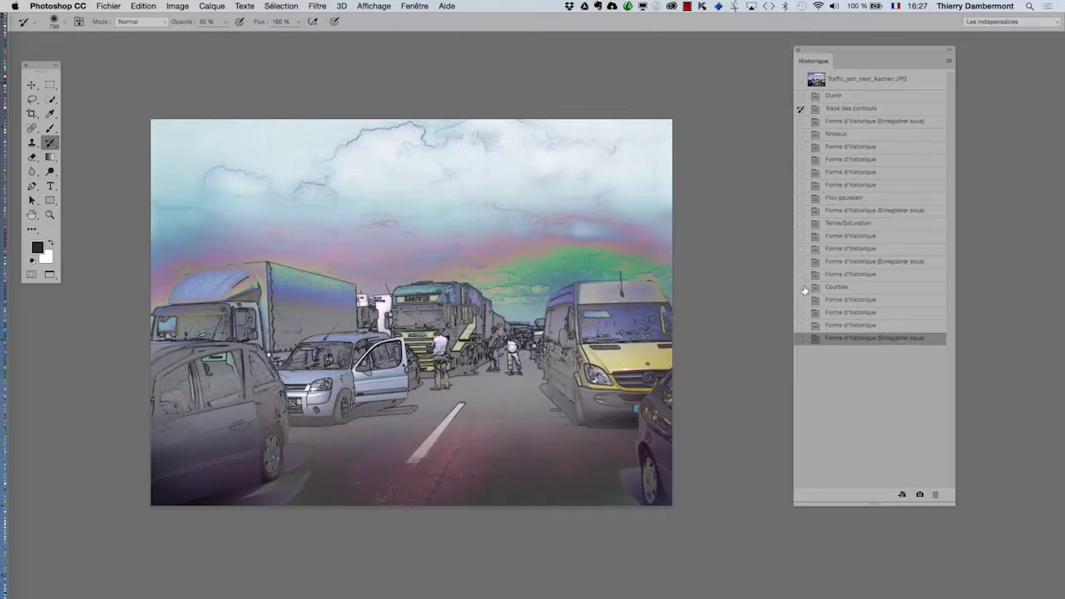
# Step: Paint the Courbes state over the vehicles and road at 50% opacity, and save the image as Traffic_jam_near_Aachen-05.psd
pyautogui.moveTo(632, 317)
pyautogui.mouseDown()
pyautogui.moveTo(452, 357)
pyautogui.moveTo(178, 340)
pyautogui.moveTo(183, 474)
pyautogui.moveTo(193, 470)
pyautogui.mouseUp()
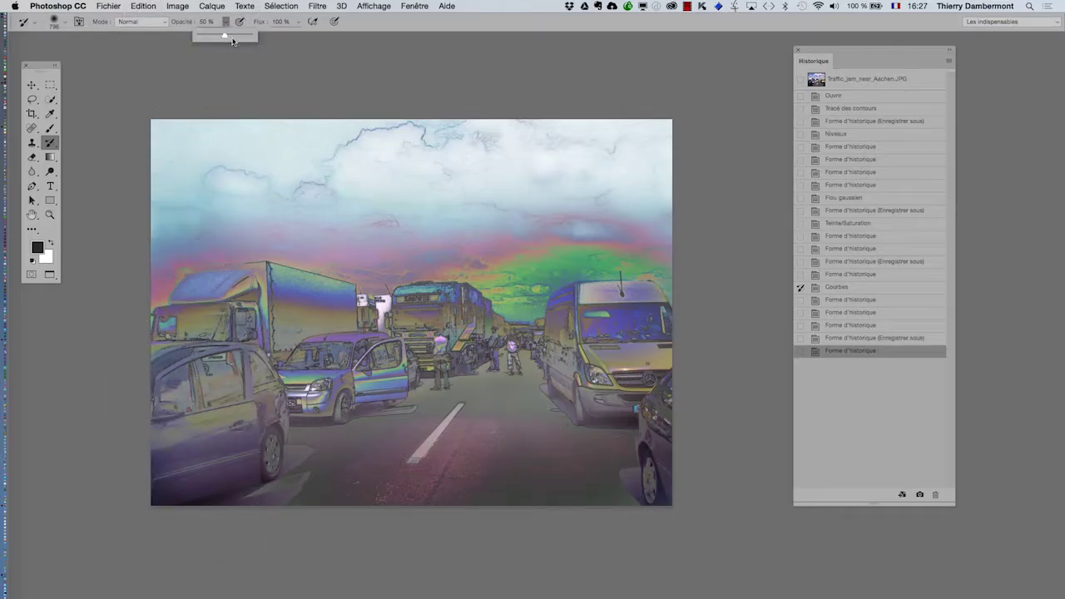
pyautogui.click(108, 6)
pyautogui.click(146, 109)
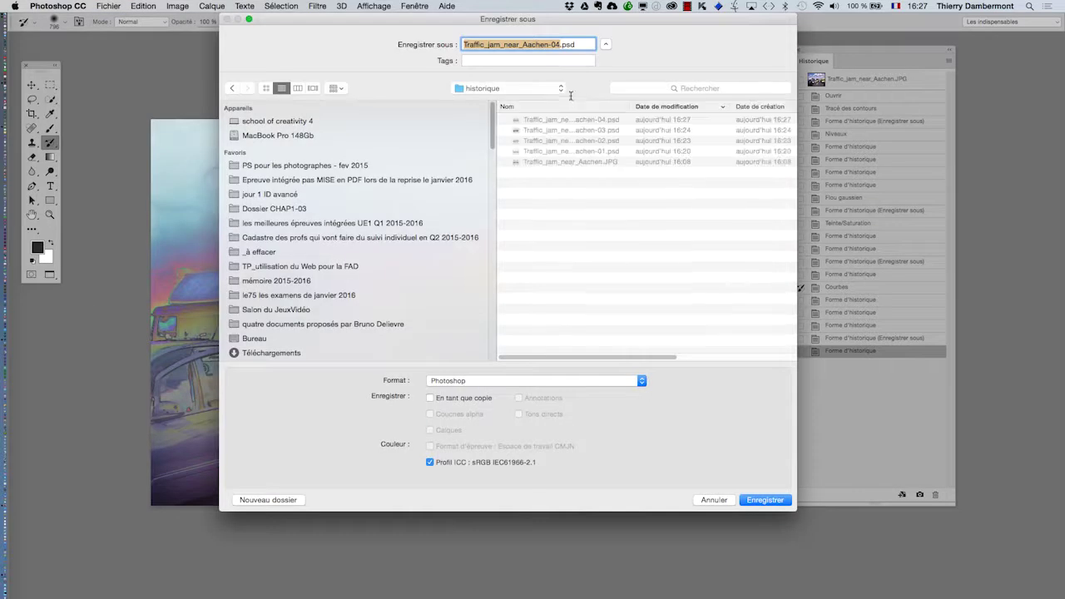
pyautogui.click(558, 44)
pyautogui.press('BackSpace')
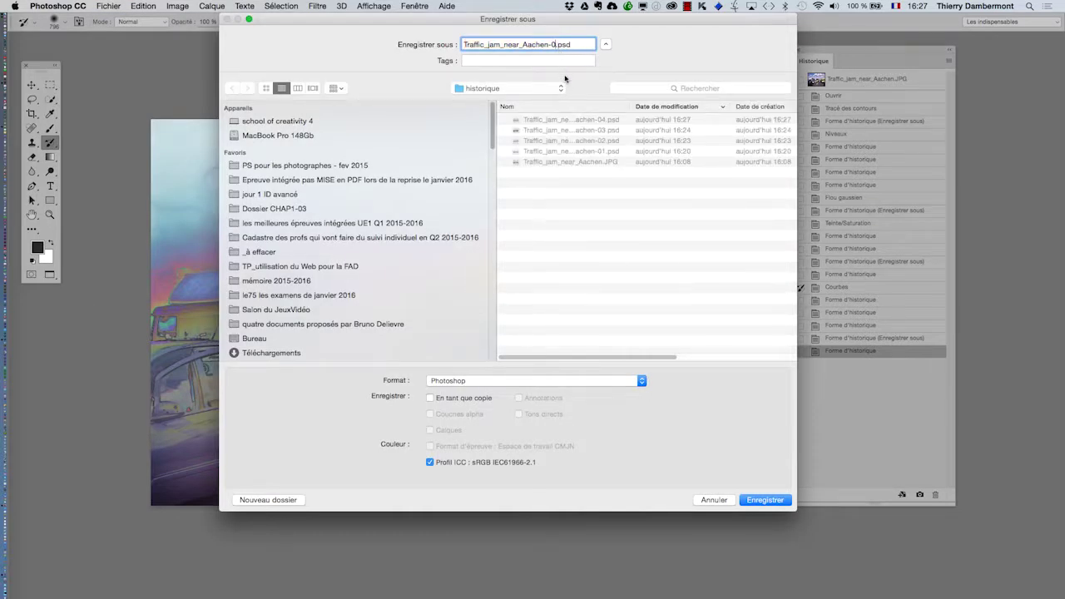
pyautogui.click(782, 501)
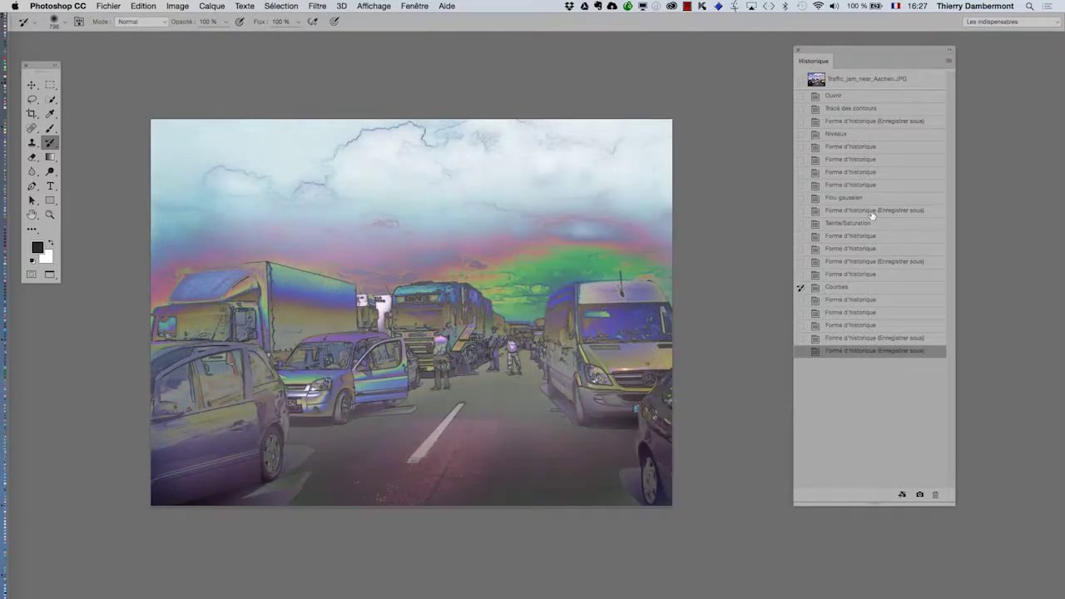
# Step: Set Niveaux as the history source and paint it over the whole image at 100% opacity with a 1549-pixel brush
pyautogui.click(801, 134)
pyautogui.moveTo(737, 191)
pyautogui.mouseDown()
pyautogui.moveTo(321, 249)
pyautogui.moveTo(142, 321)
pyautogui.moveTo(150, 282)
pyautogui.mouseUp()
pyautogui.moveTo(166, 428)
pyautogui.mouseDown()
pyautogui.moveTo(223, 419)
pyautogui.moveTo(661, 456)
pyautogui.mouseUp()
pyautogui.press('super+z')
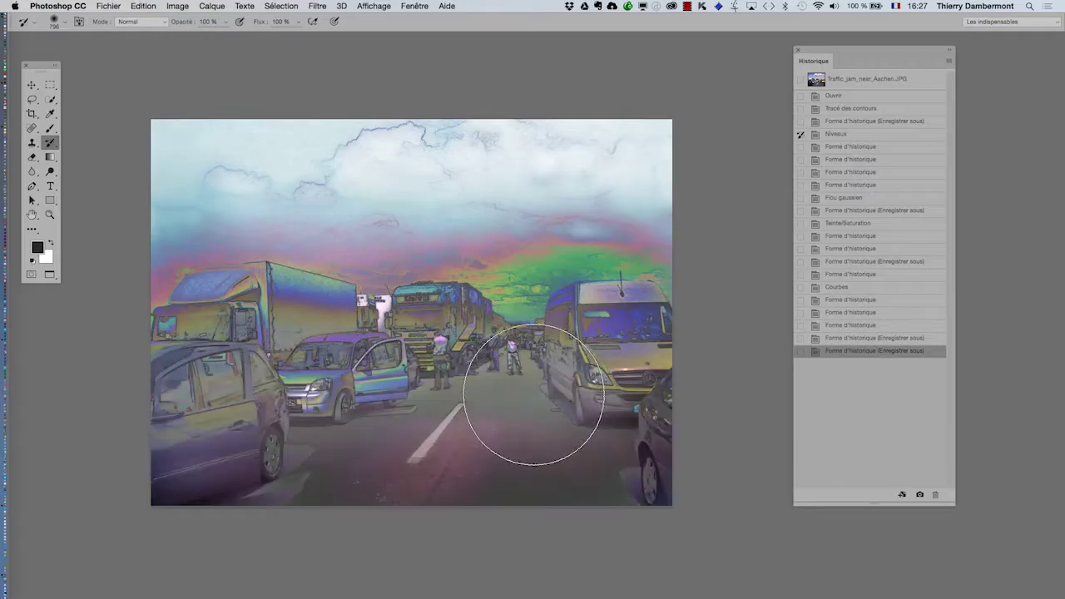
pyautogui.moveTo(528, 391)
pyautogui.mouseDown()
pyautogui.moveTo(618, 393)
pyautogui.moveTo(300, 406)
pyautogui.mouseUp()
pyautogui.press('super+minus')
pyautogui.press('super+minus')
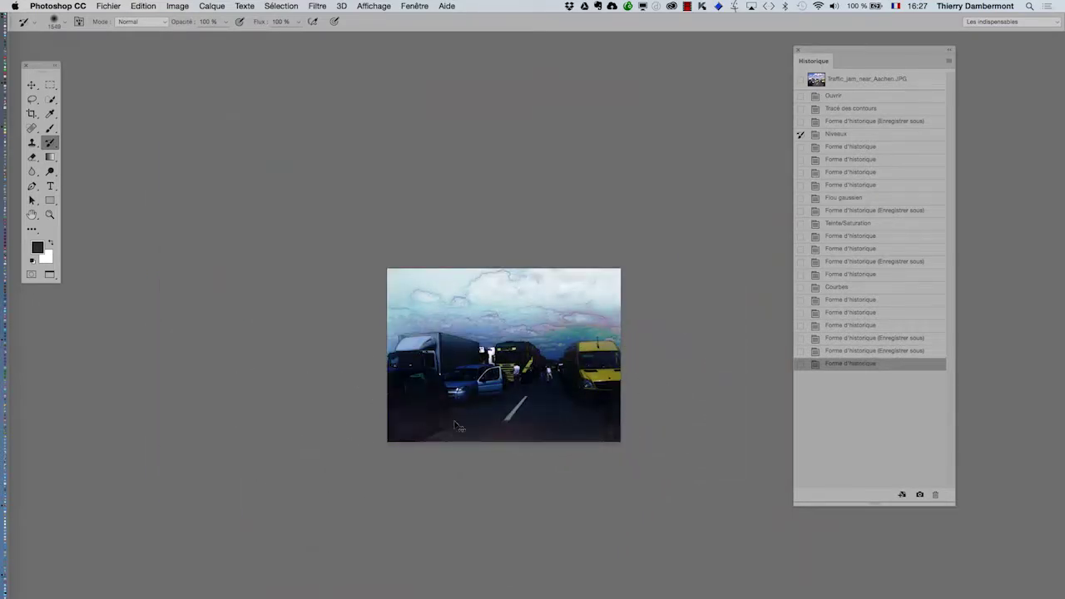
# Step: Save the image as Traffic_jam_near_Aachen-06.psd and minimize its window
pyautogui.scroll(2, 532, 375)
pyautogui.click(120, 4)
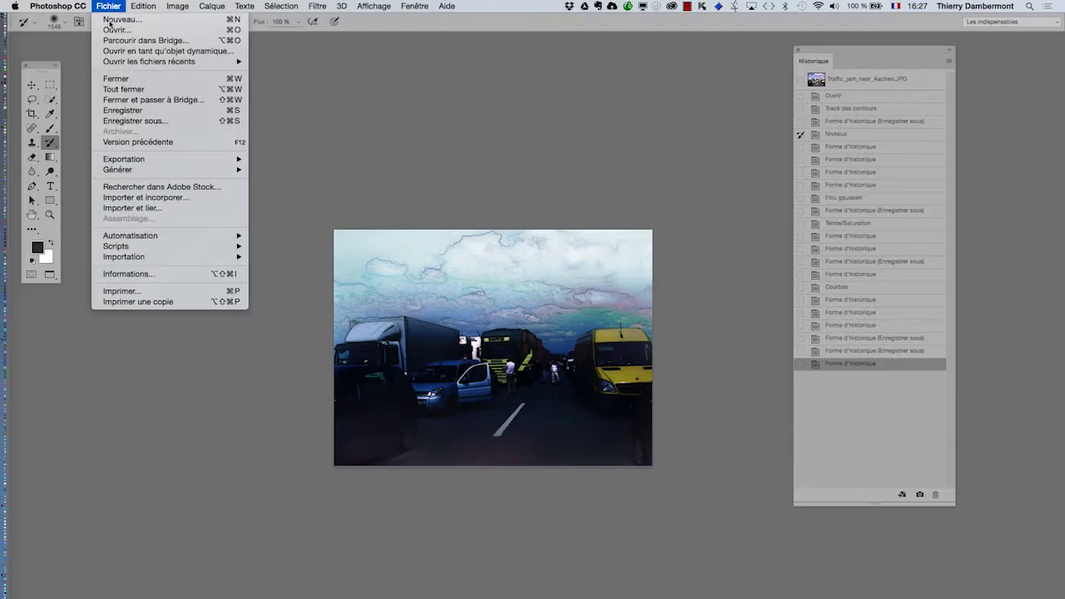
pyautogui.click(139, 123)
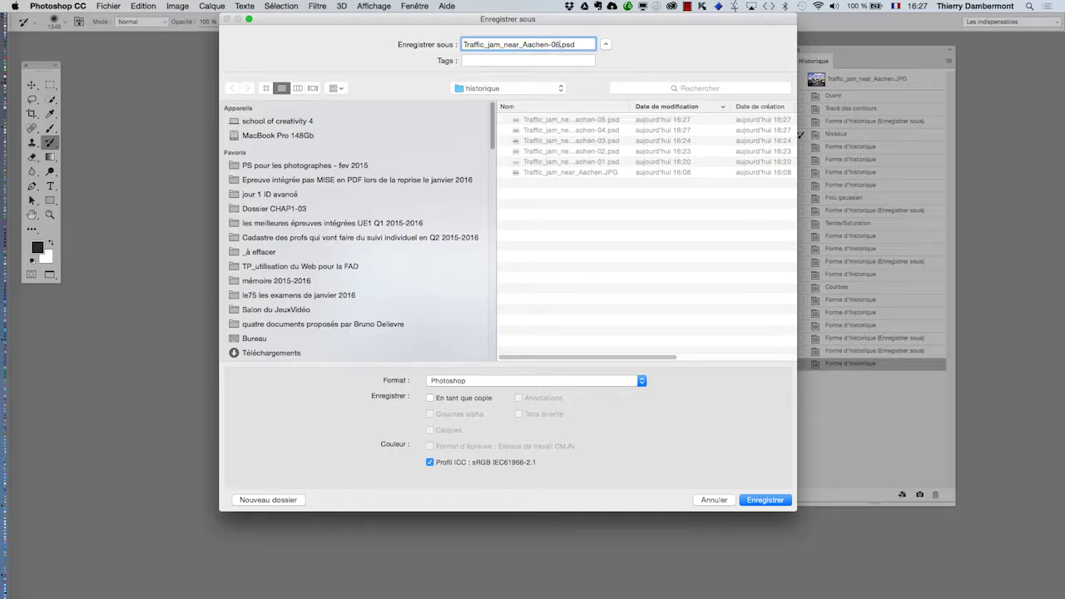
pyautogui.press('Return')
pyautogui.scroll(4, 599, 340)
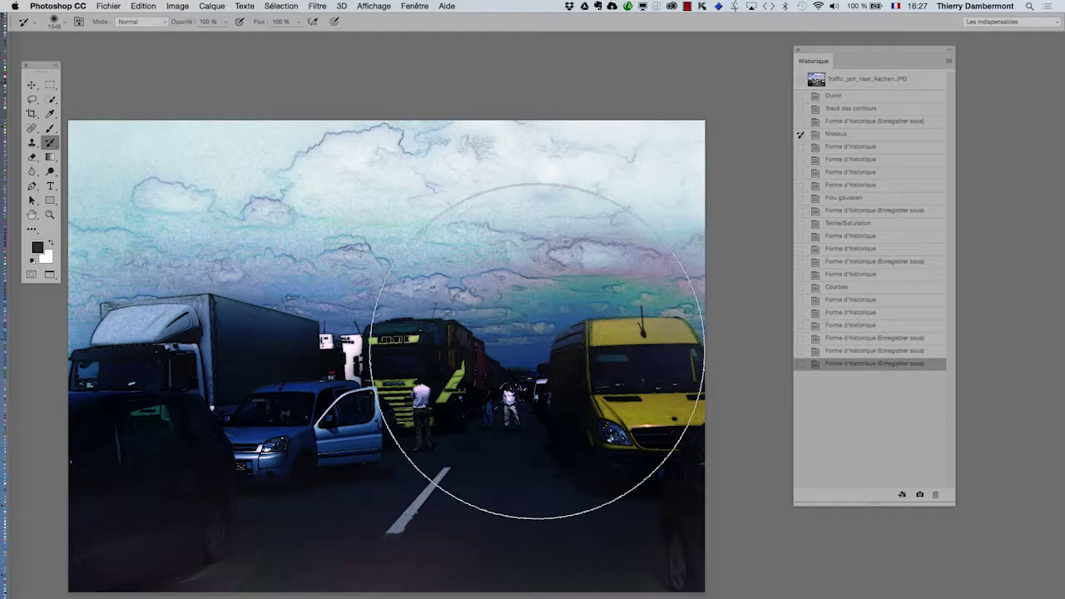
pyautogui.press('super+m')
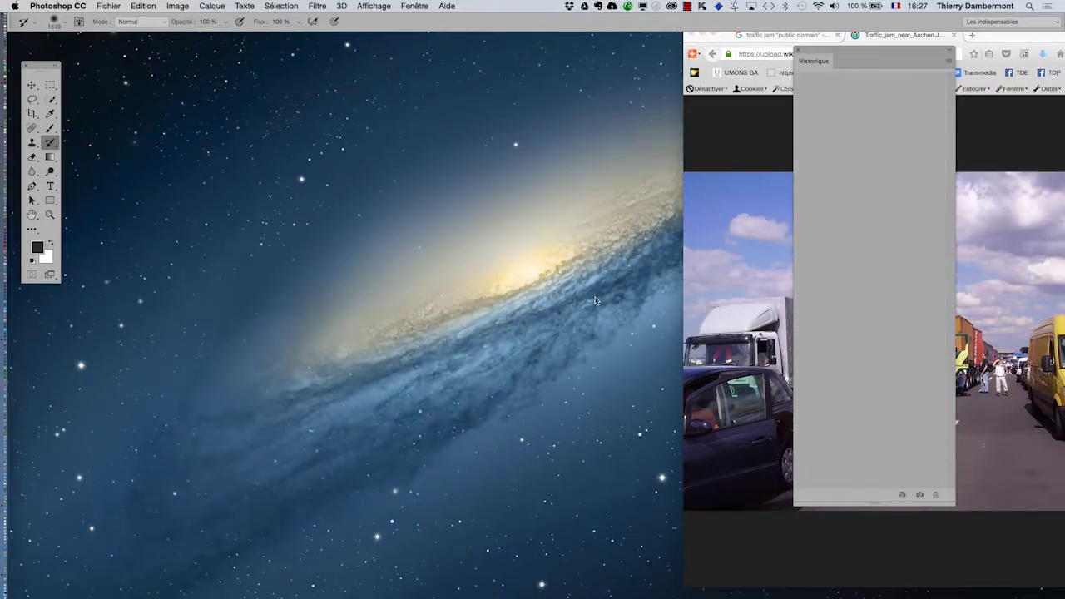